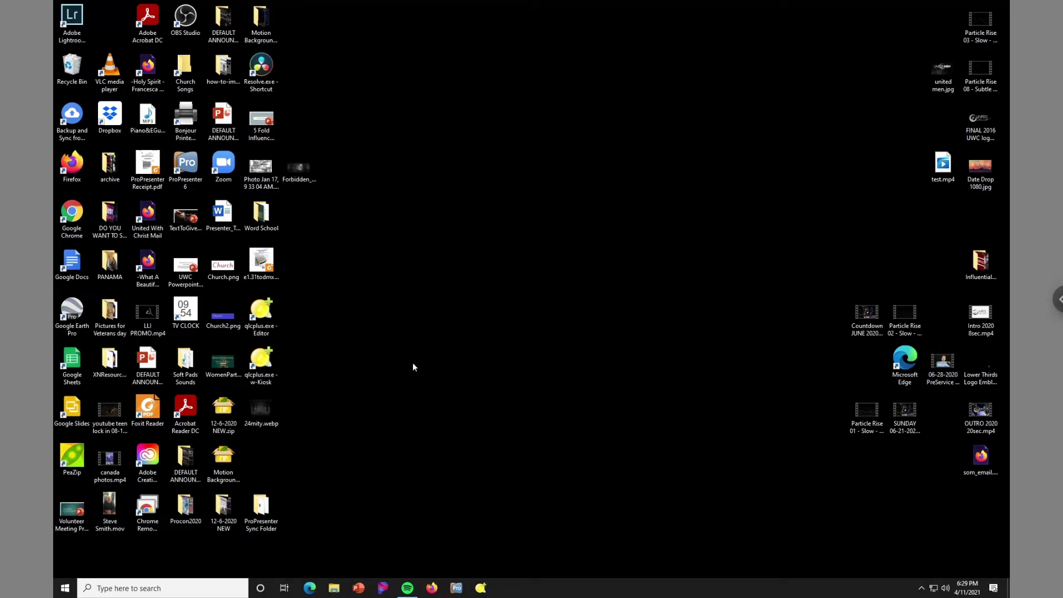
click(260, 375)
click(263, 324)
click(335, 330)
click(272, 307)
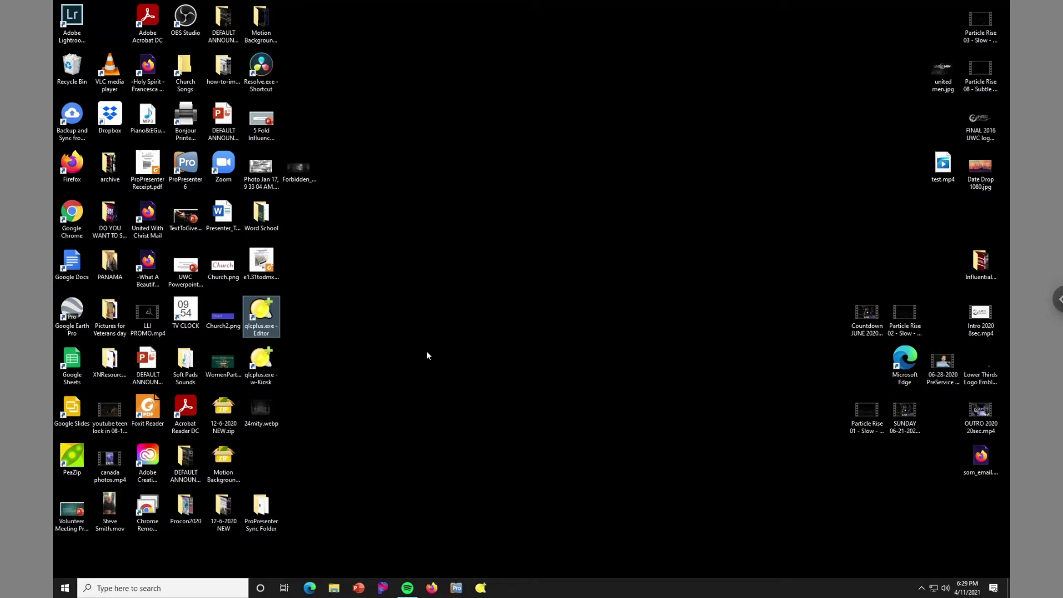
key(Down)
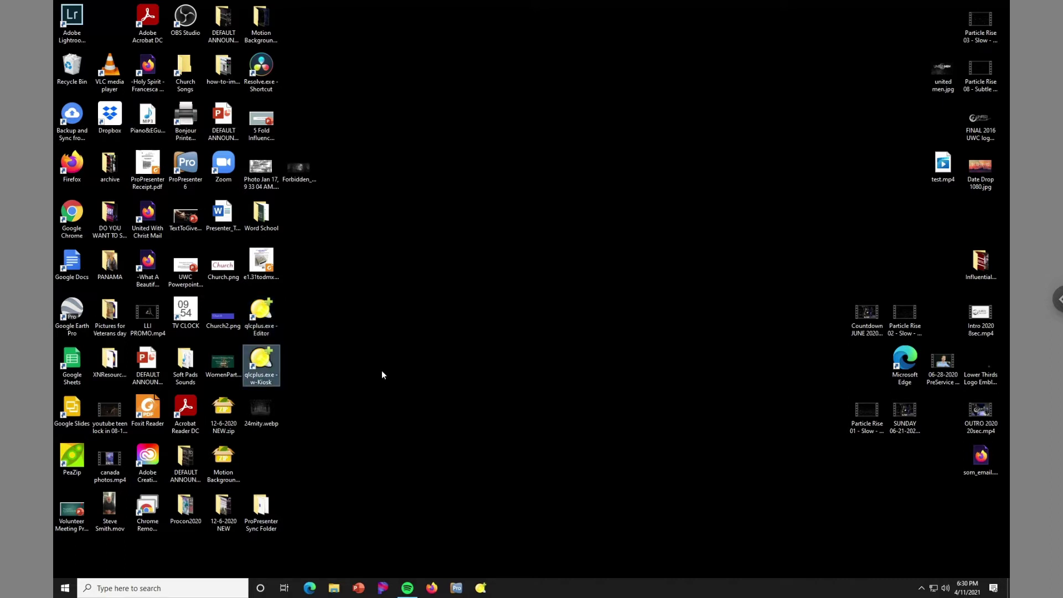
Step: Bring up the Q Light Controller Plus window with the UWC_Lights console and maximize it
click(481, 591)
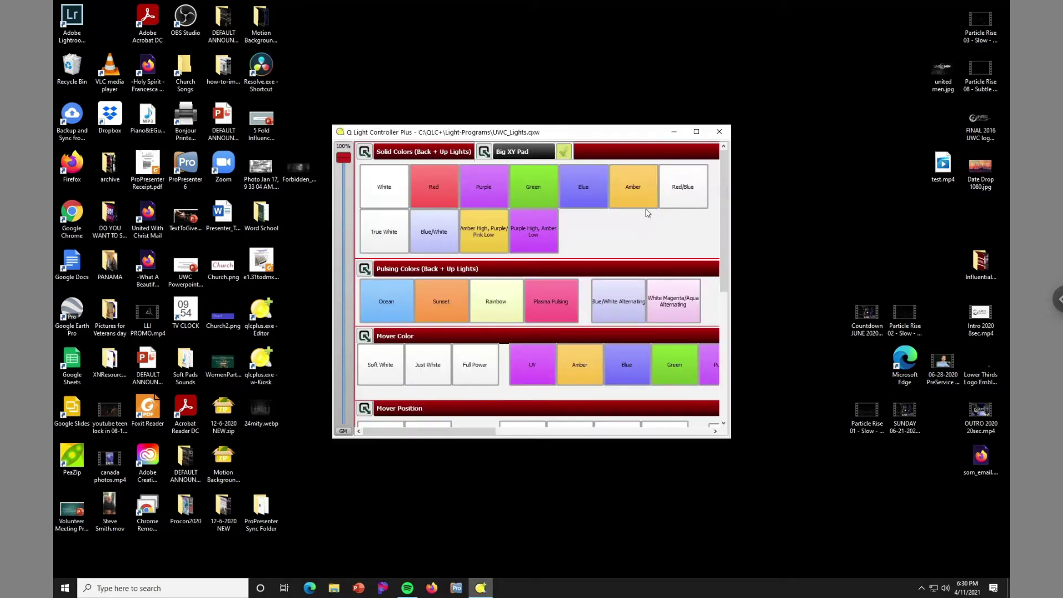
click(696, 133)
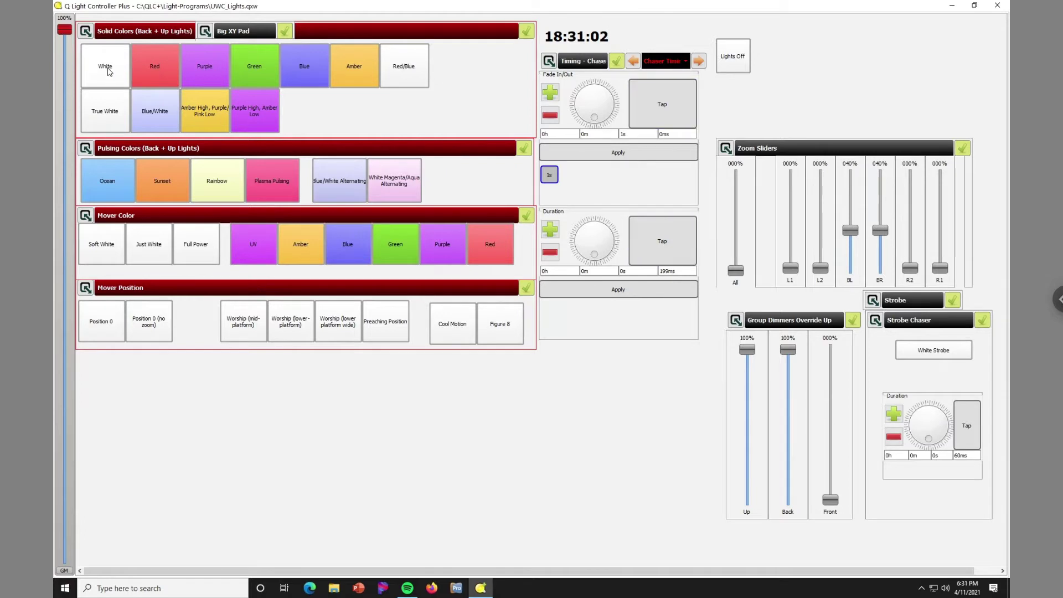
Step: Switch the back and up lights through solid White, Purple, Blue, Amber, and Amber High, Purple/Pink Low, ending on Red
click(109, 72)
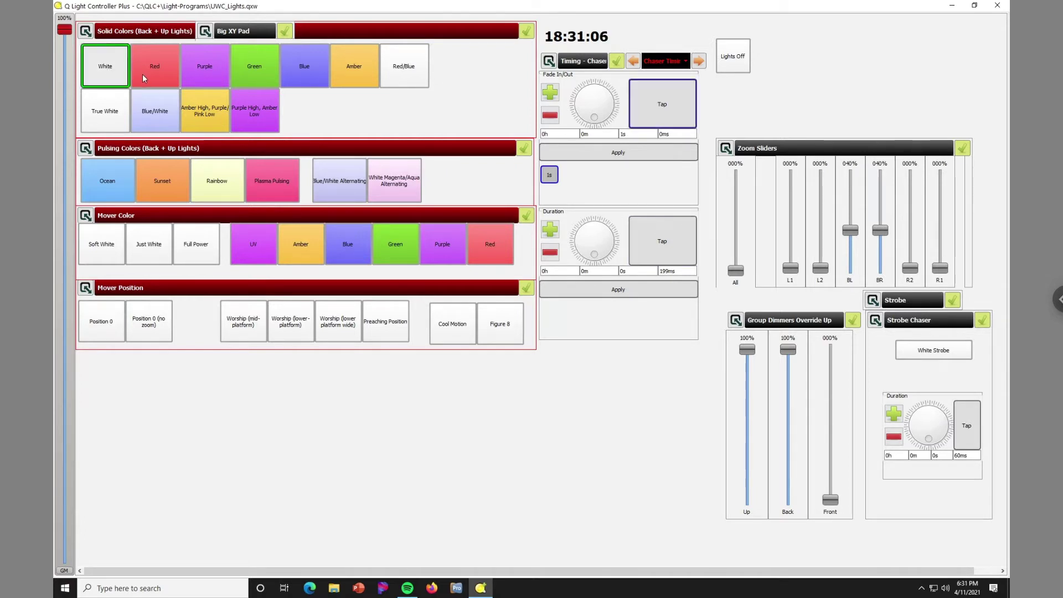
click(217, 70)
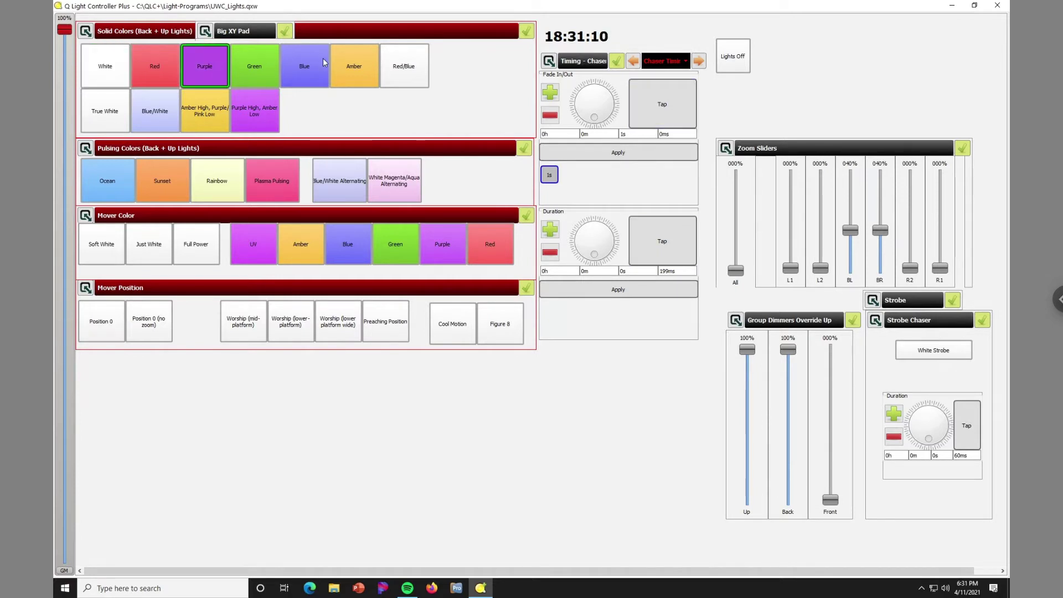
click(304, 69)
click(355, 72)
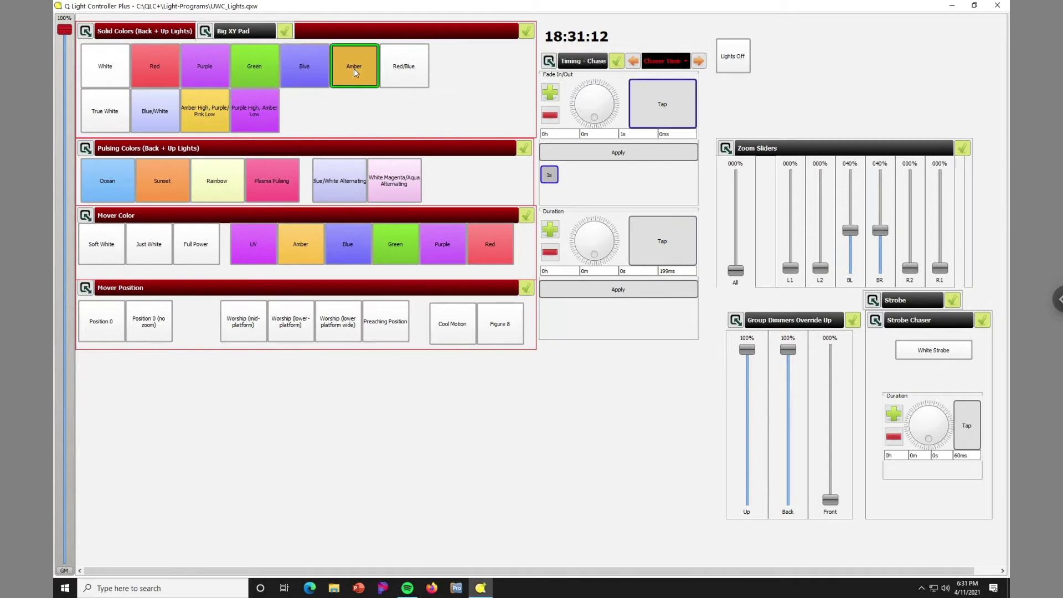
click(209, 121)
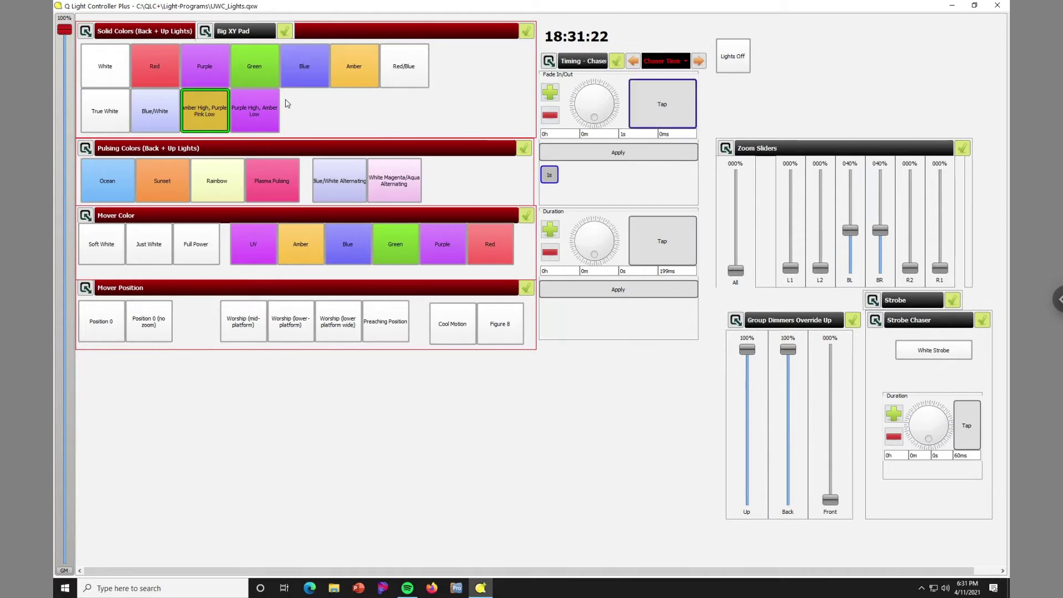
click(155, 65)
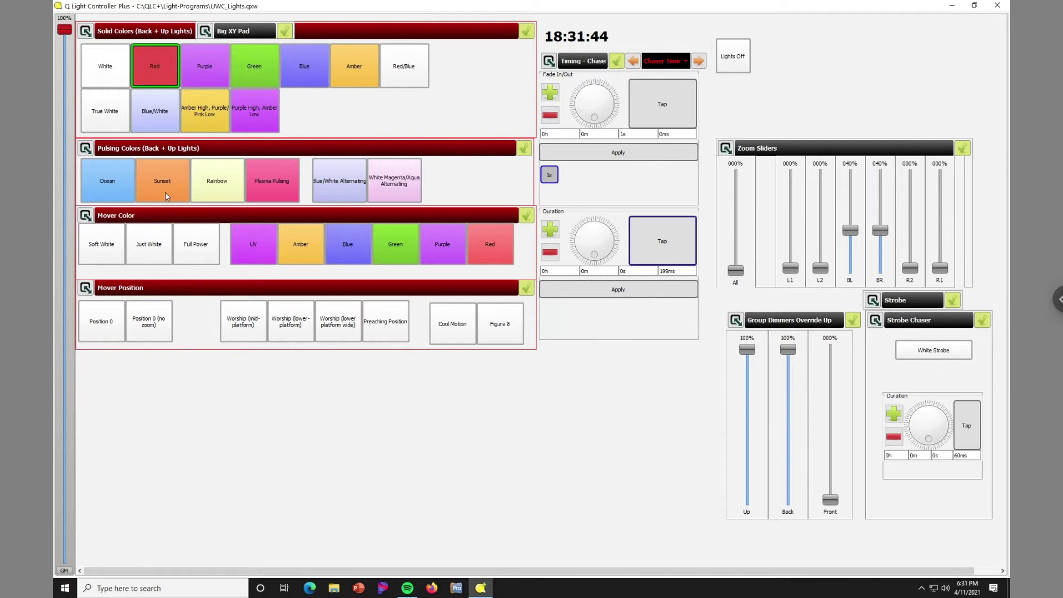
Step: Start the Ocean pulsing effect with solid Red turned off, and change the pulsing effect to Sunset and finally Plasma Pulsing
click(110, 178)
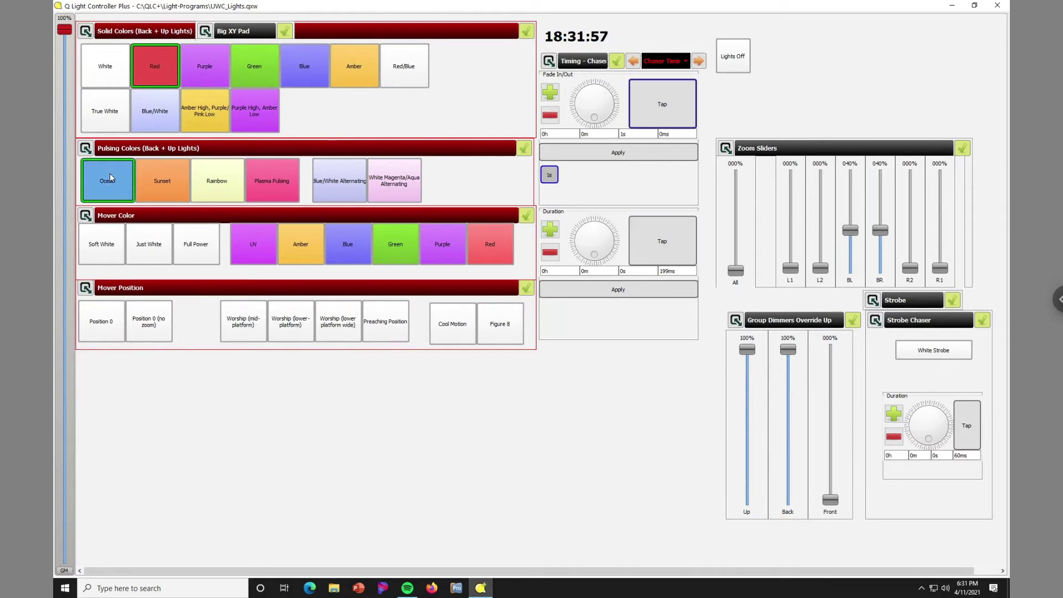
click(156, 67)
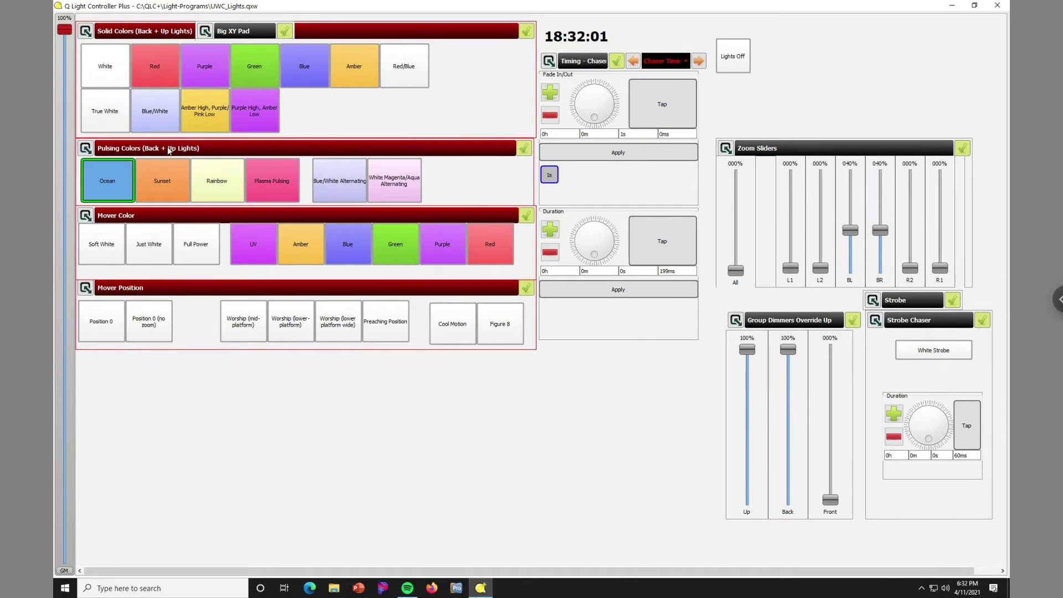
click(164, 70)
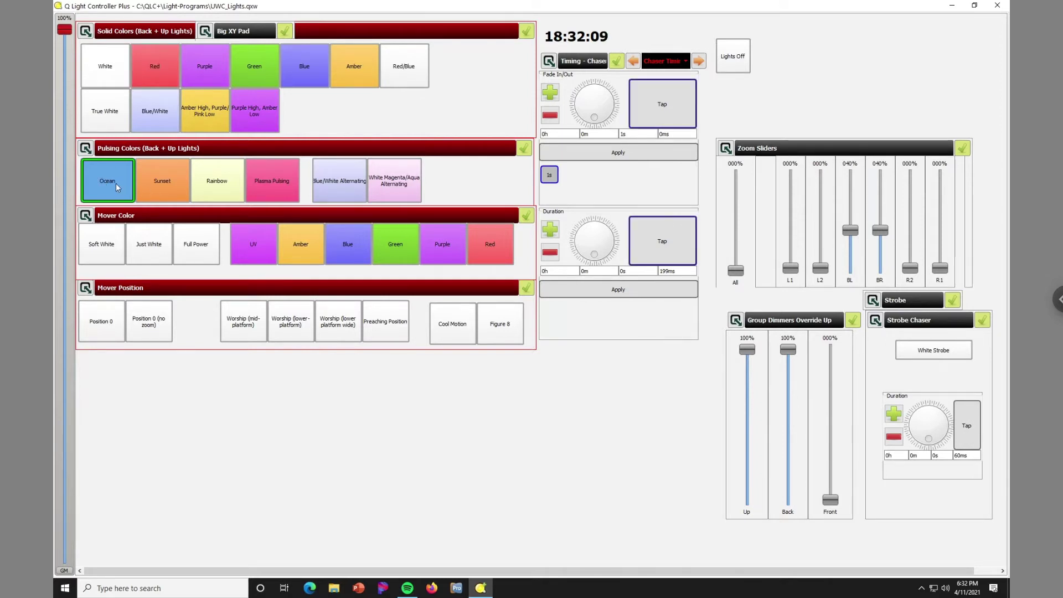
click(157, 185)
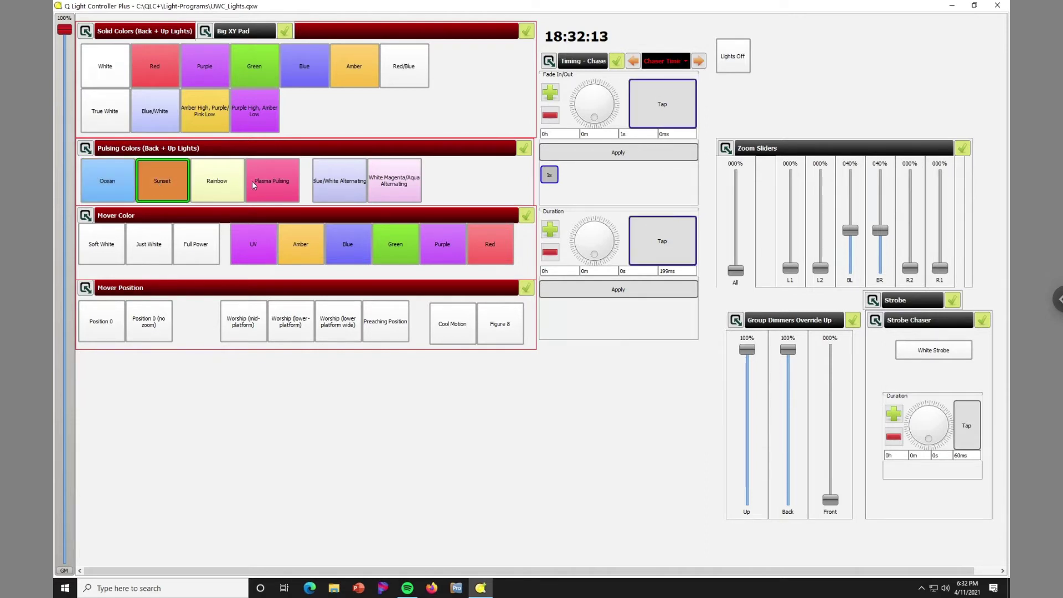
click(266, 186)
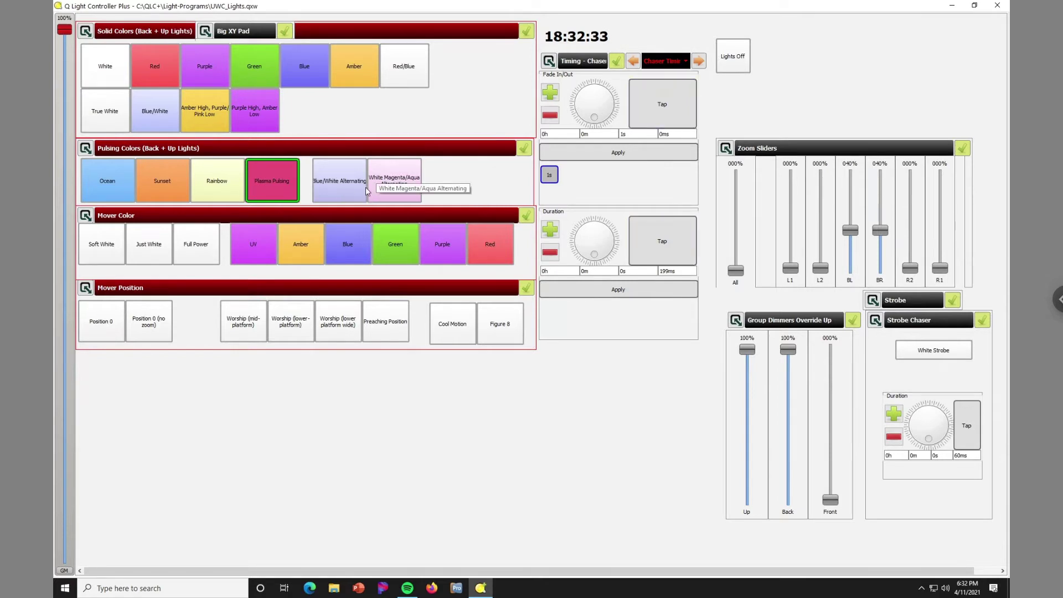
Step: Run the Blue/White Alternating effect and tap out a tempo for the chaser duration
click(344, 193)
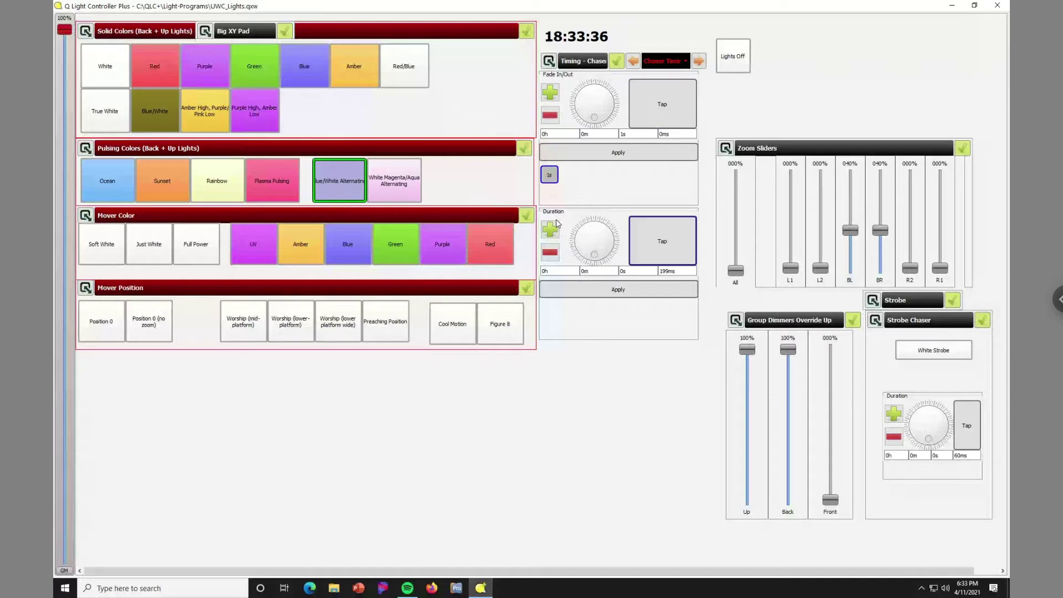
click(669, 251)
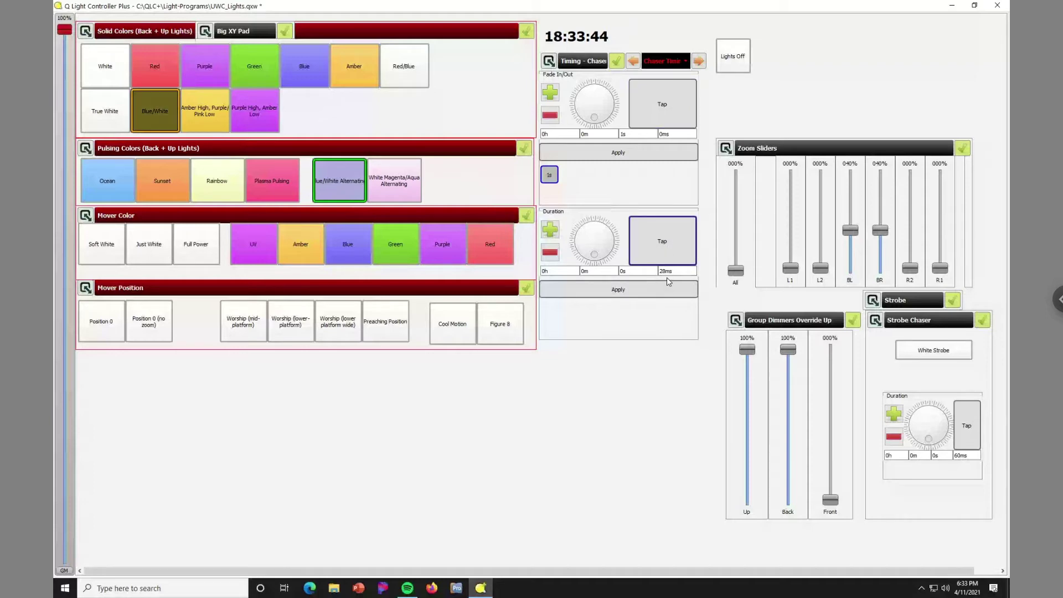
click(660, 231)
click(660, 233)
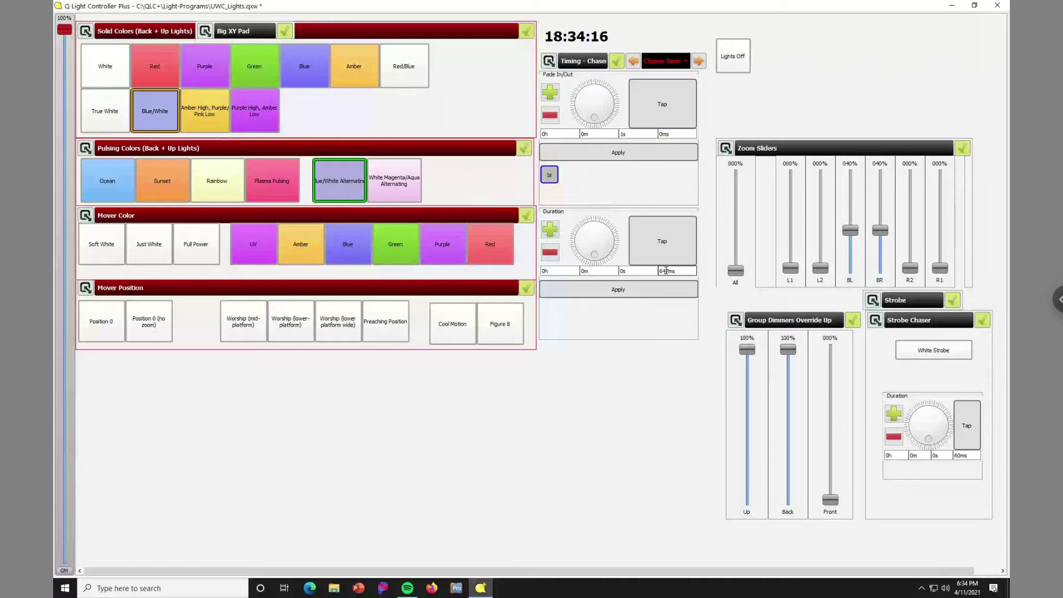
Step: Set the chaser duration to 1 s 300 ms
double_click(666, 270)
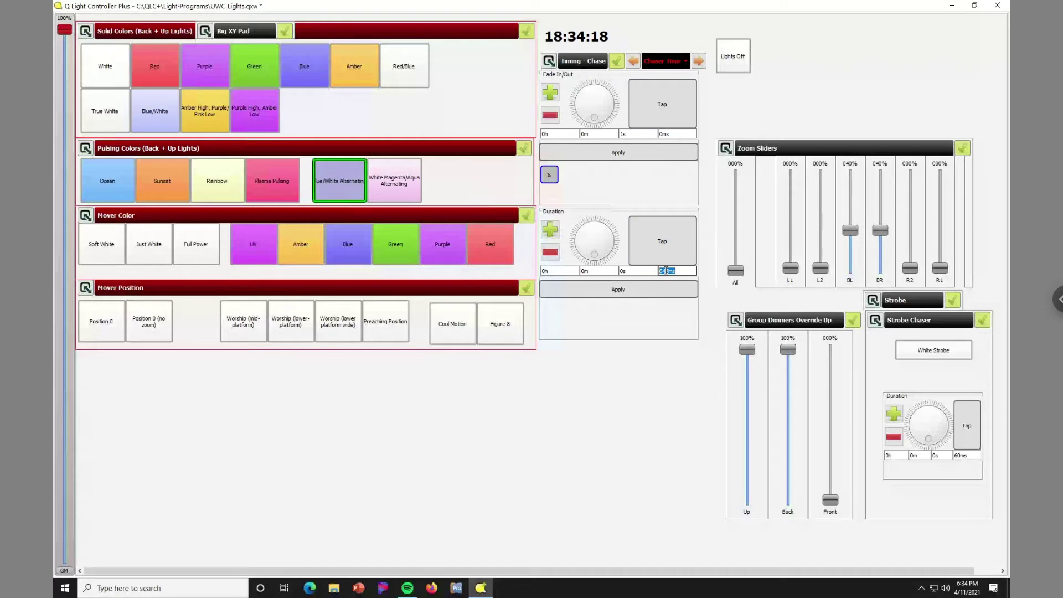
text(300)
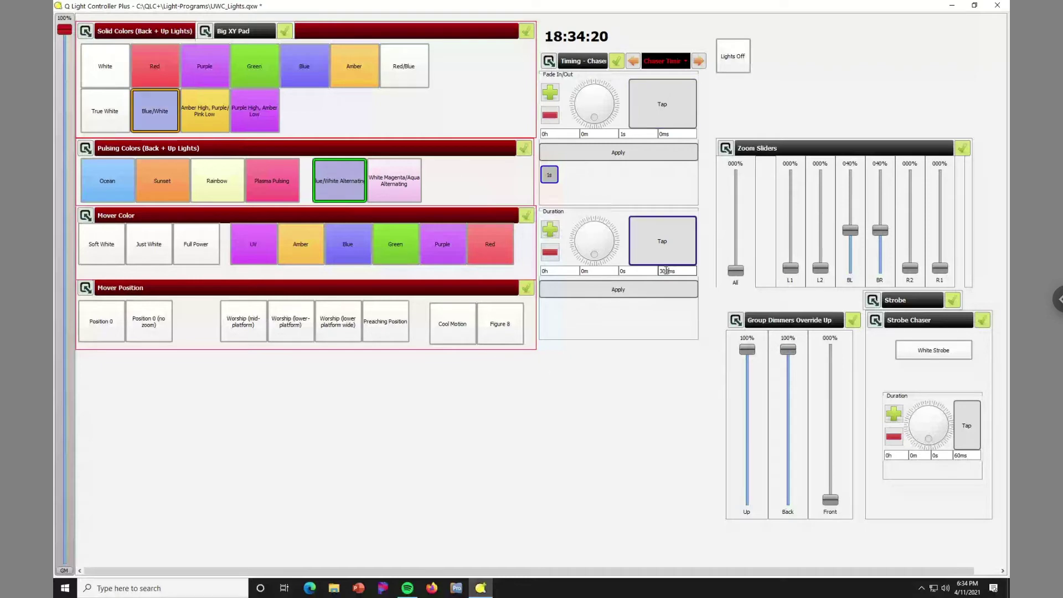
key(Return)
key(shift+Tab)
text(1)
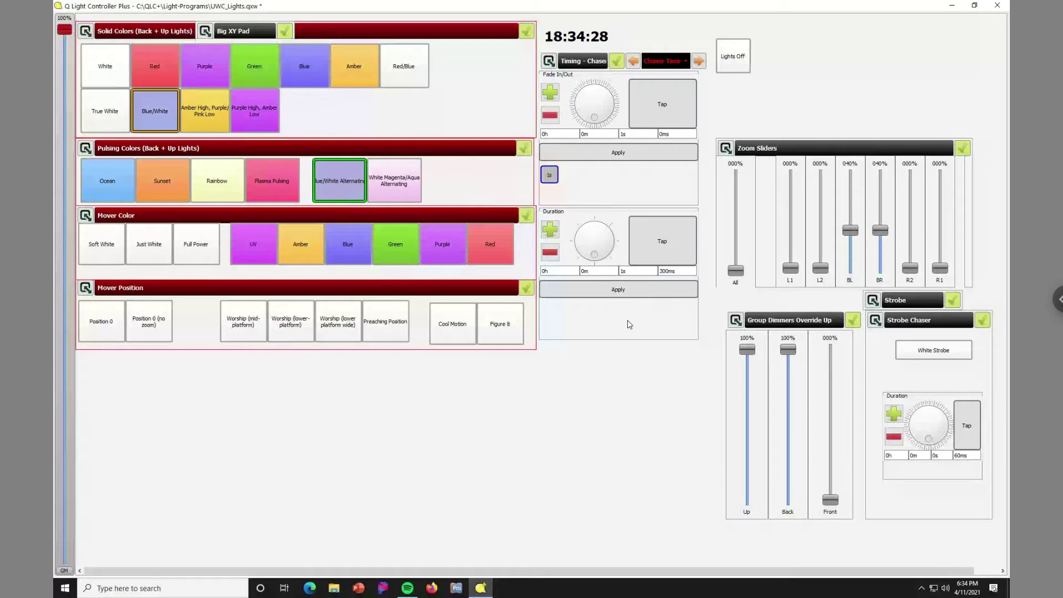
click(662, 274)
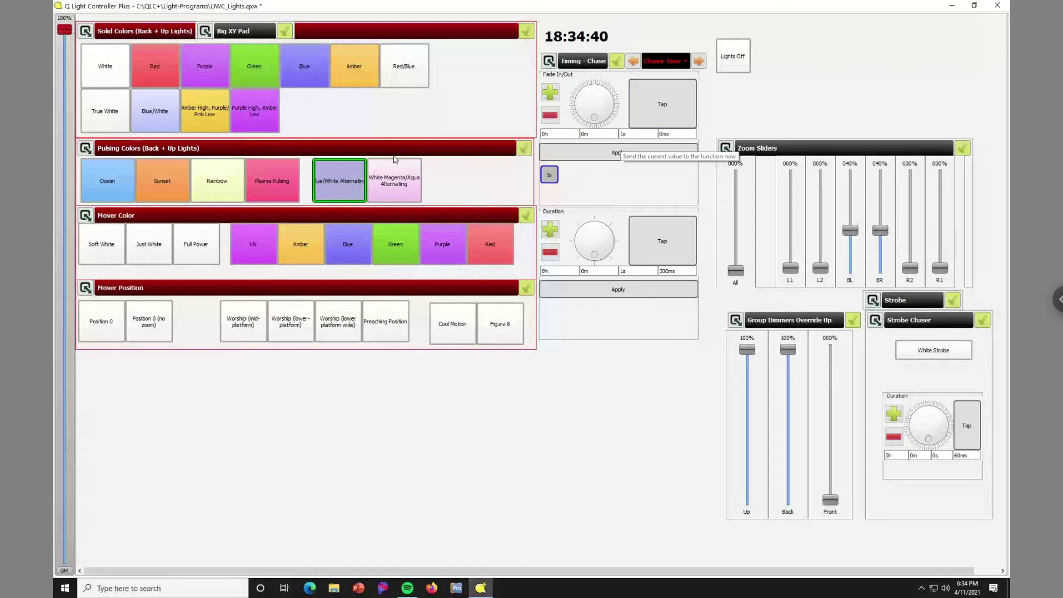
Step: Replace the Blue/White Alternating effect with the solid Amber color for the back and up lights
click(354, 182)
click(354, 66)
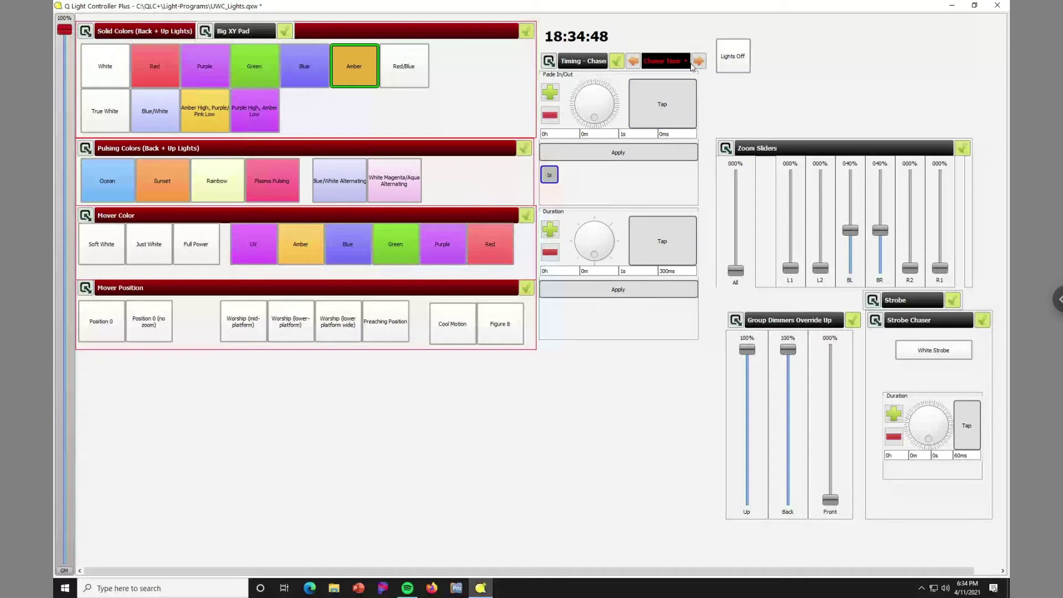
Step: Set the solid color fade in/out time to 3 seconds and switch the solid color to Blue and back to Amber
click(634, 64)
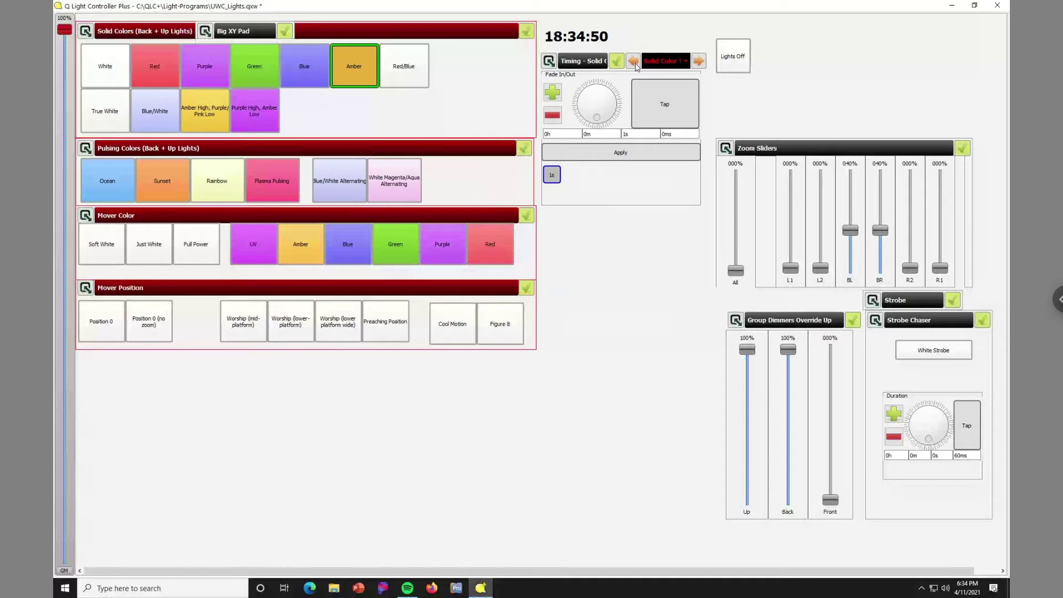
click(699, 61)
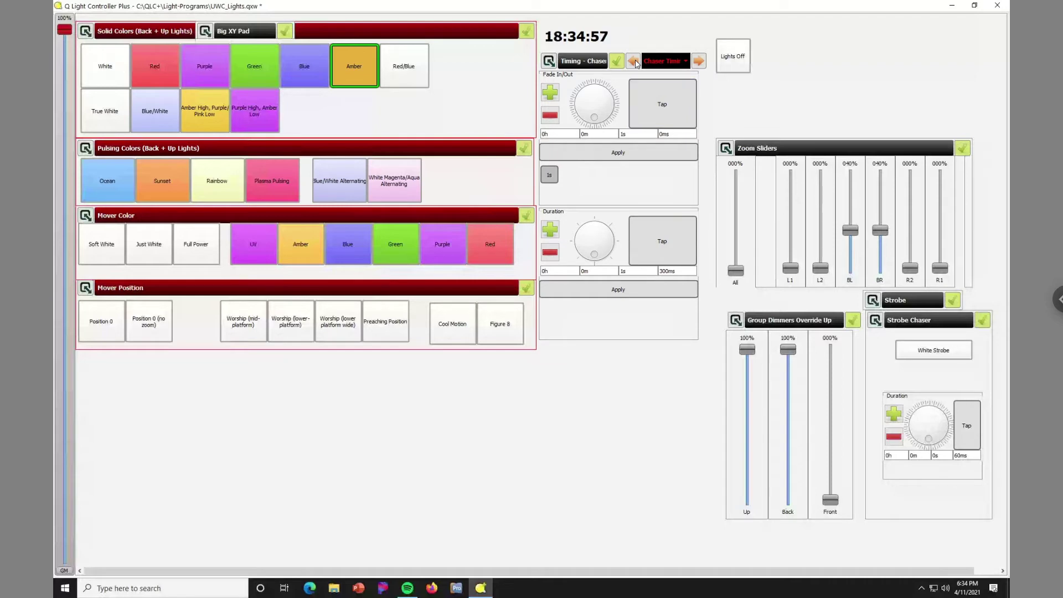
click(634, 62)
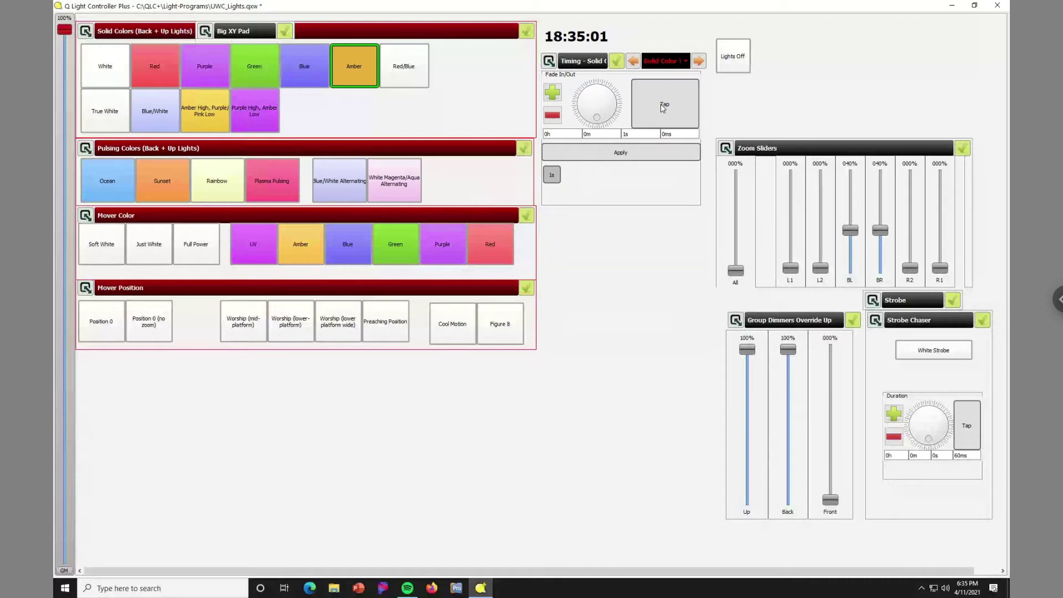
double_click(633, 134)
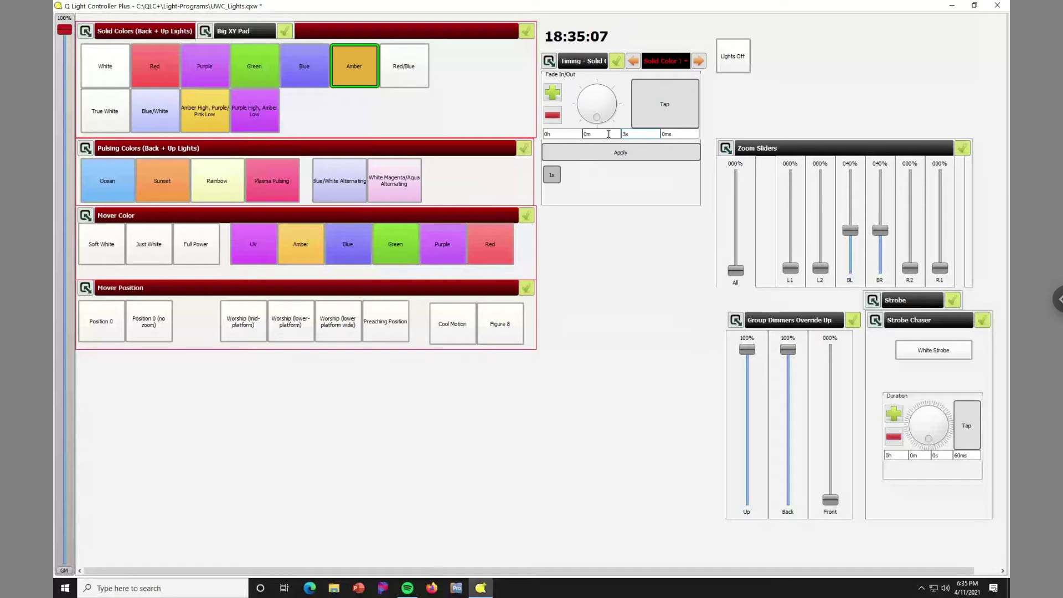
text(3)
click(315, 83)
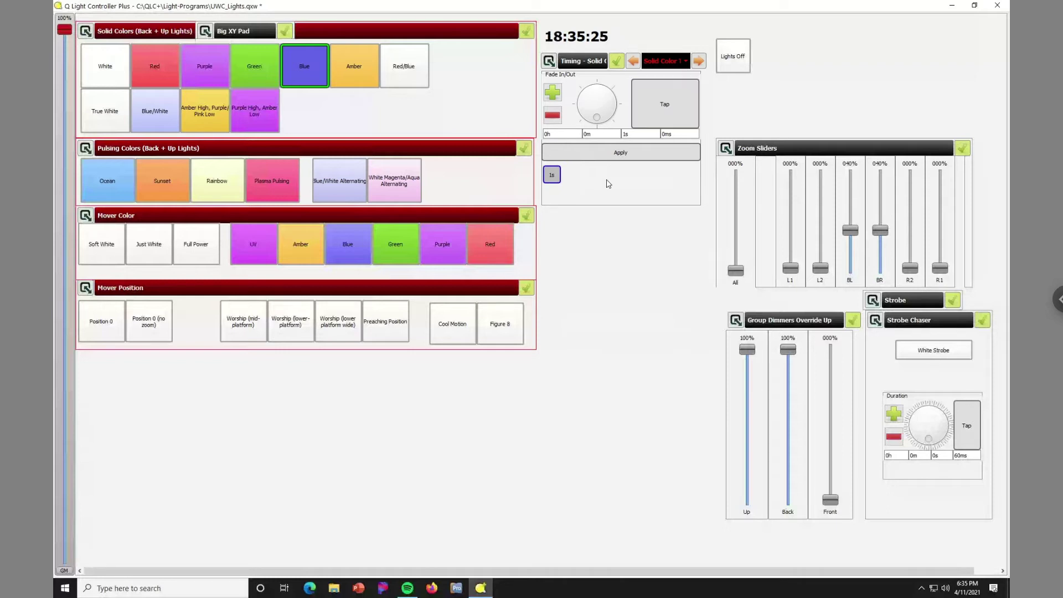
click(370, 74)
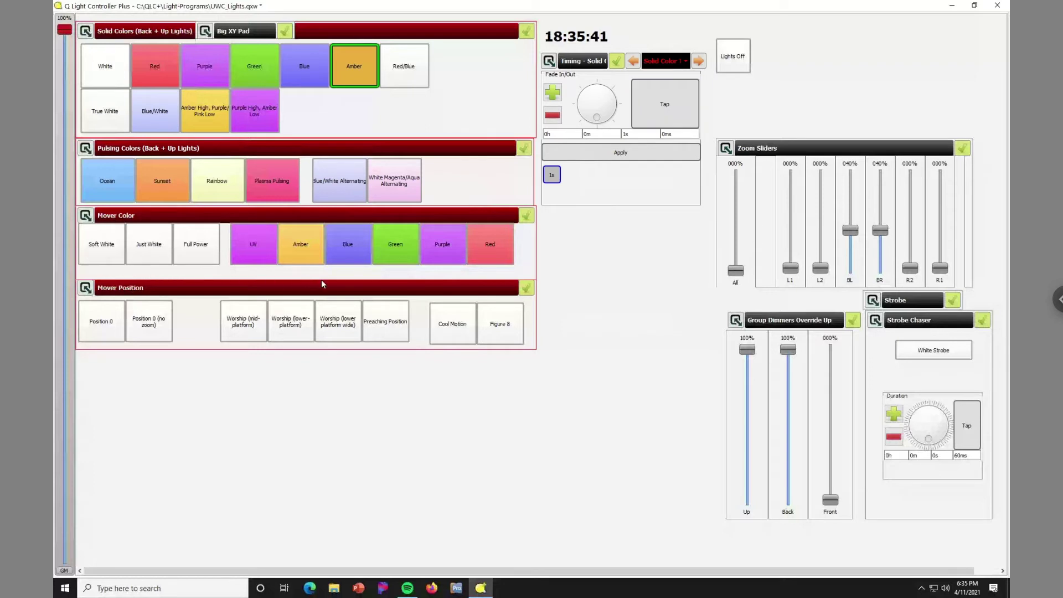
Step: Try the mover colors Just White, Soft White, Blue and Green, finishing with the movers on Just White
click(150, 244)
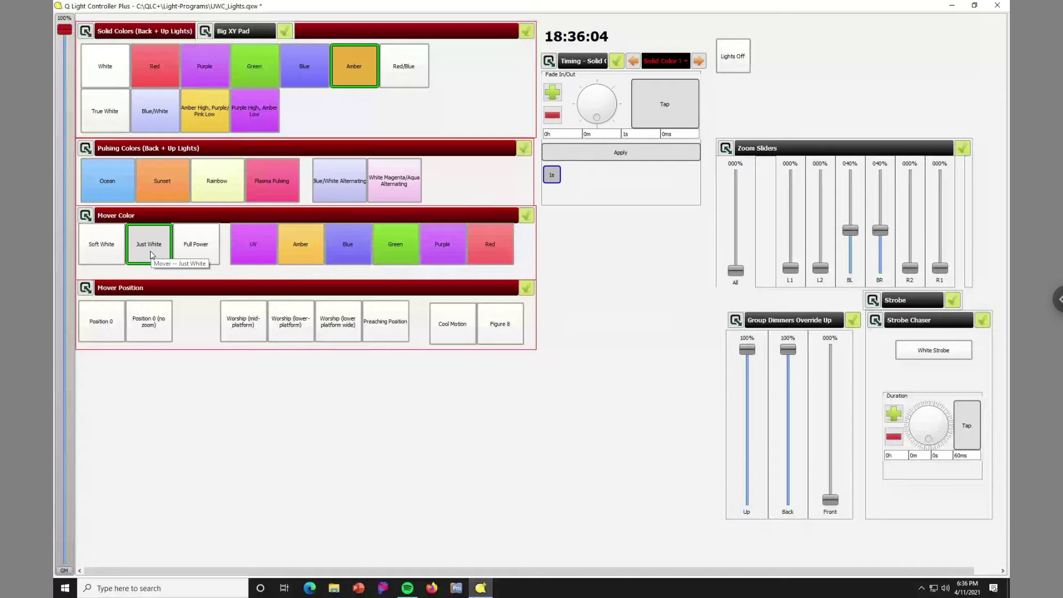
click(106, 256)
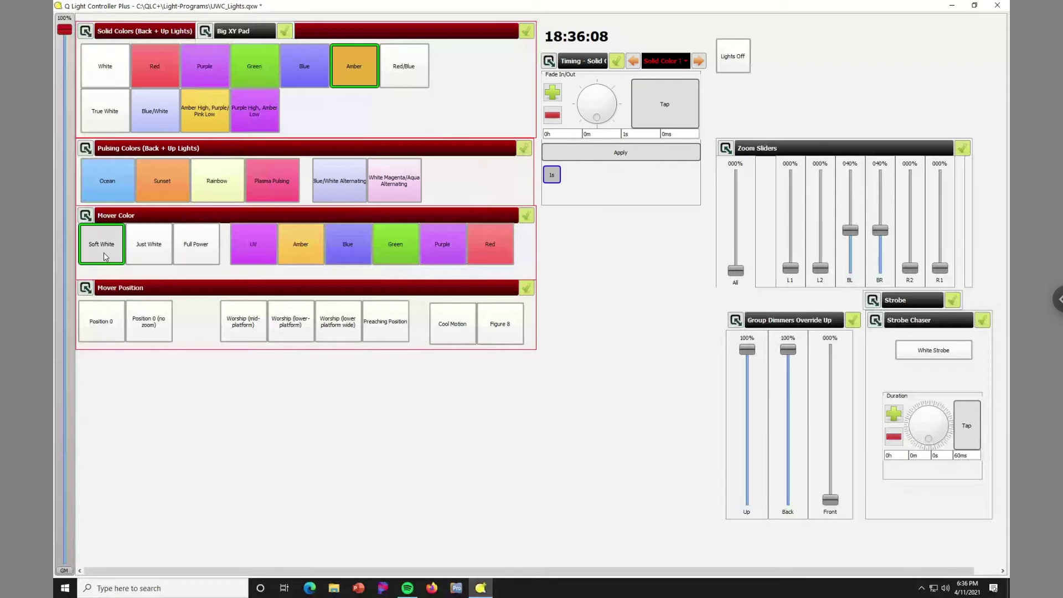
click(143, 256)
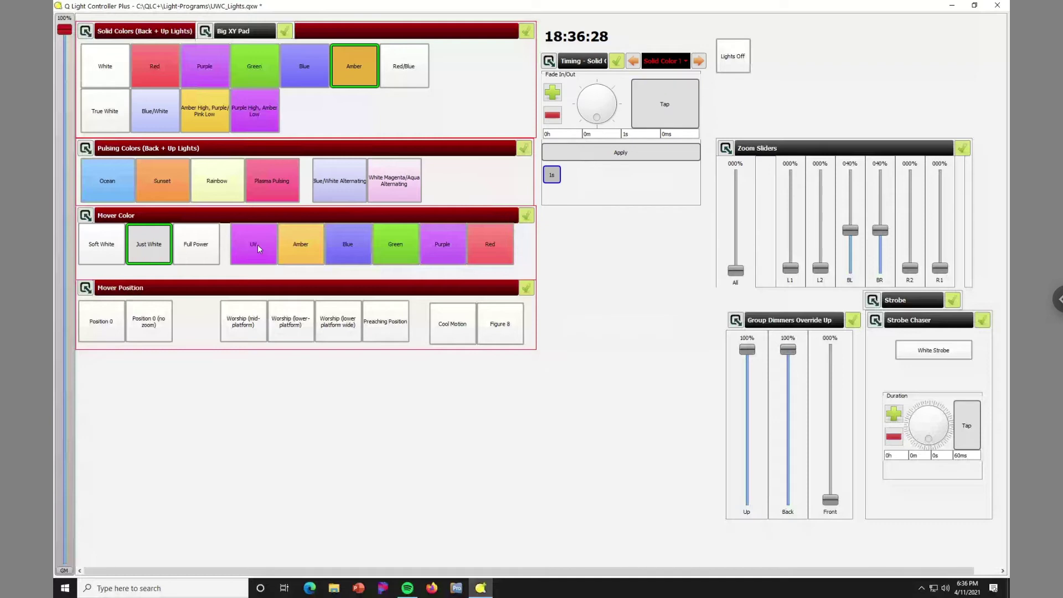
click(348, 239)
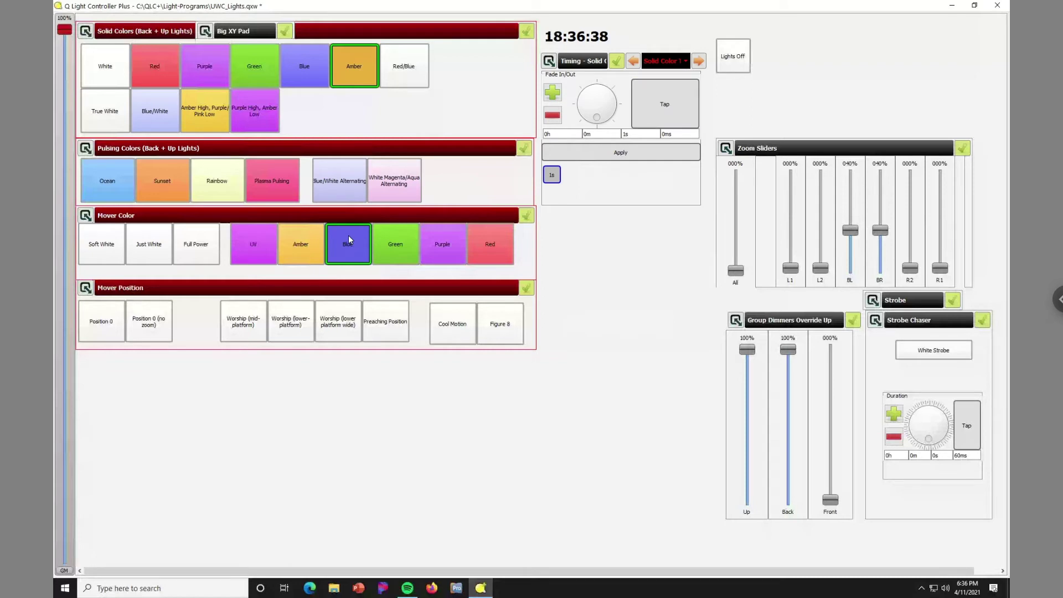
click(382, 243)
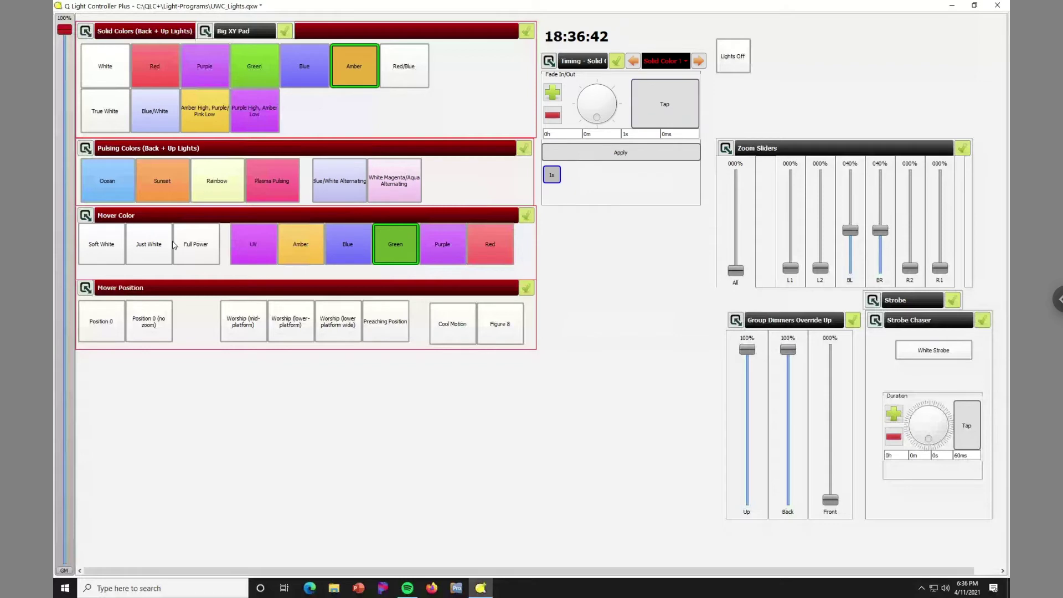
click(156, 249)
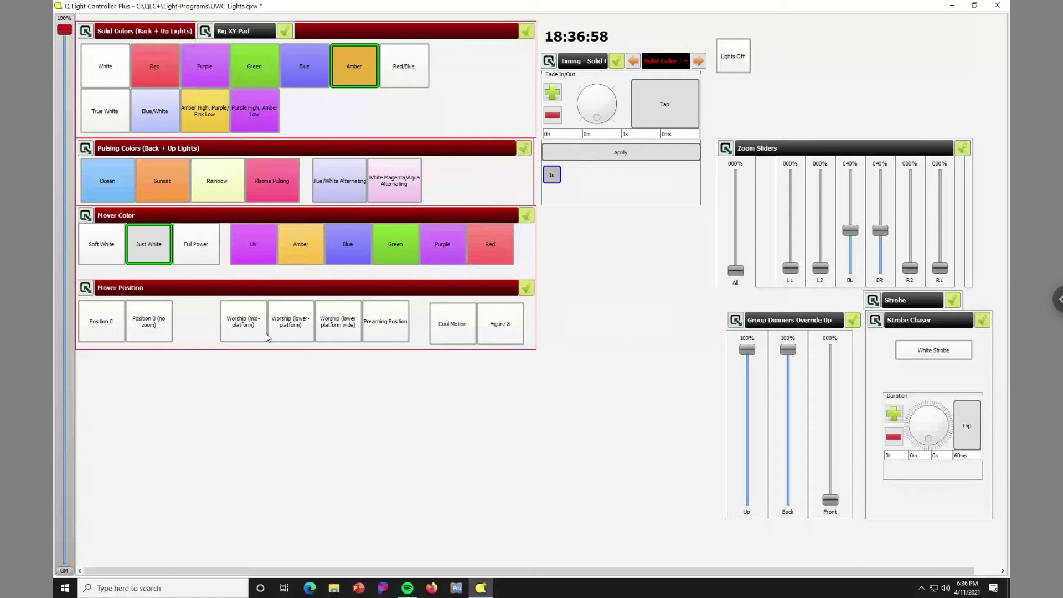
Step: Send the movers to the Worship (mid-platform) position
click(245, 327)
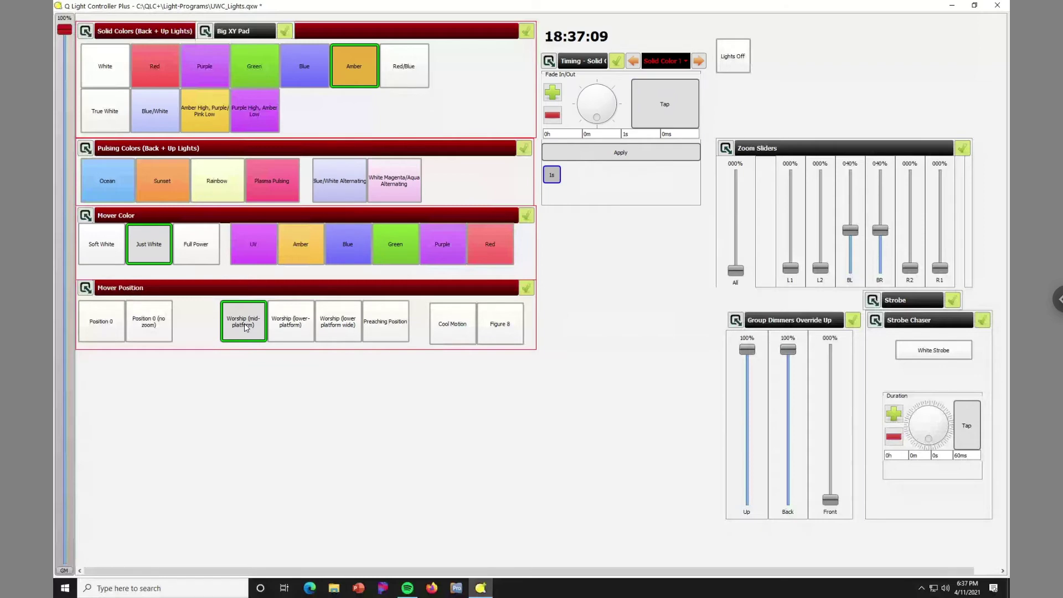
Step: Send the movers to Worship (lower-platform), Worship (lower platform wide) and finally the Preaching Position
click(291, 327)
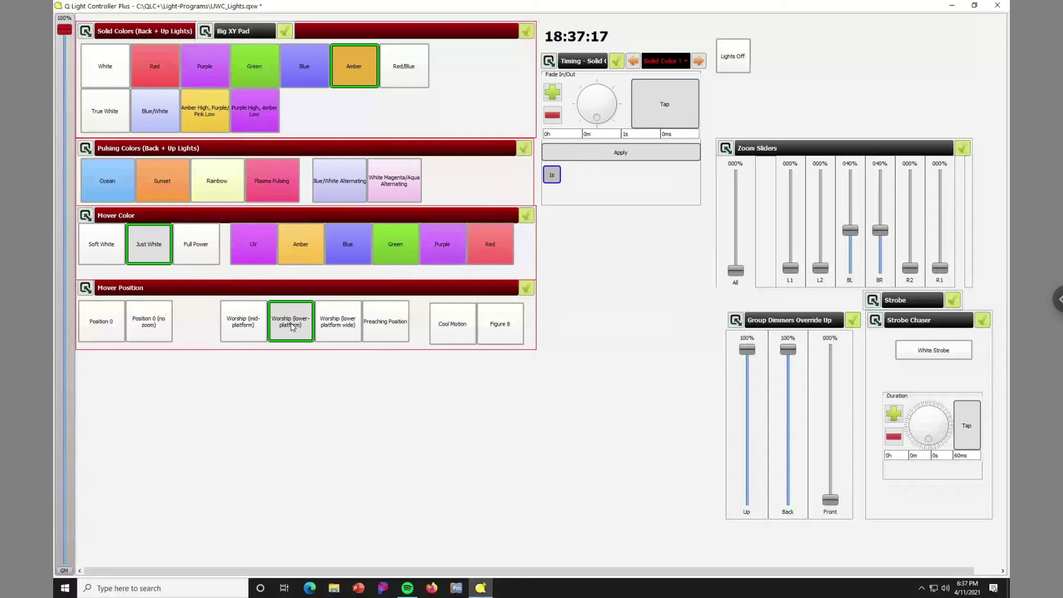
click(337, 325)
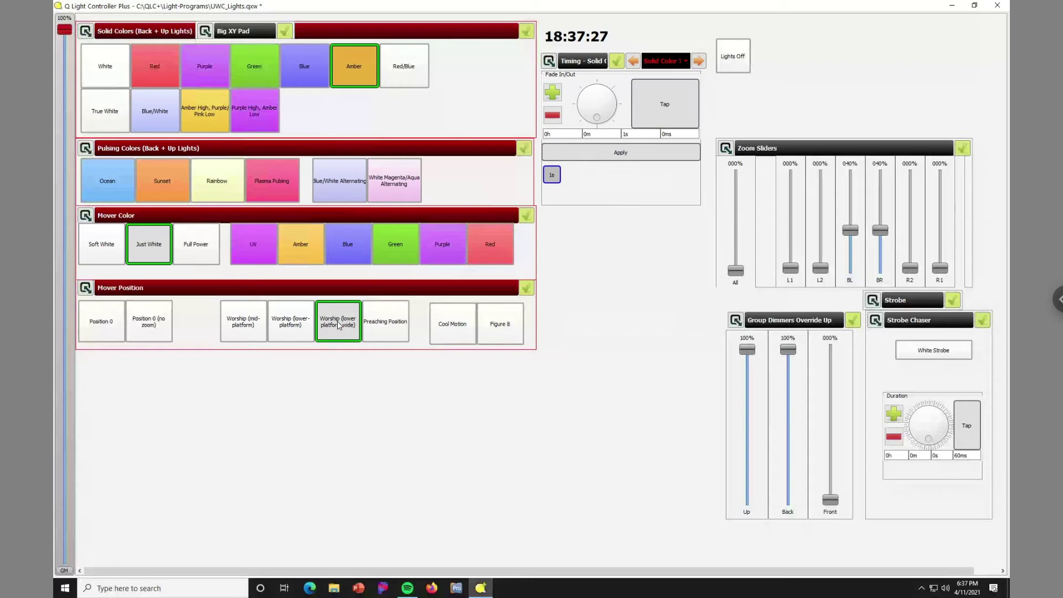
click(383, 327)
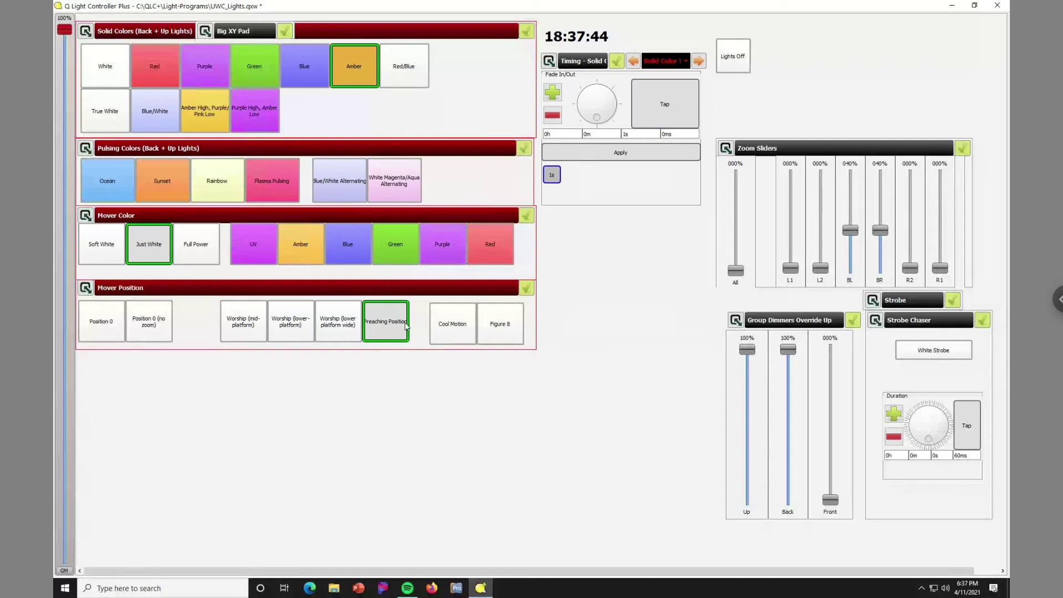
Step: Try the Cool Motion and Figure 8 mover effects, finishing with the movers back on the Preaching Position
click(457, 335)
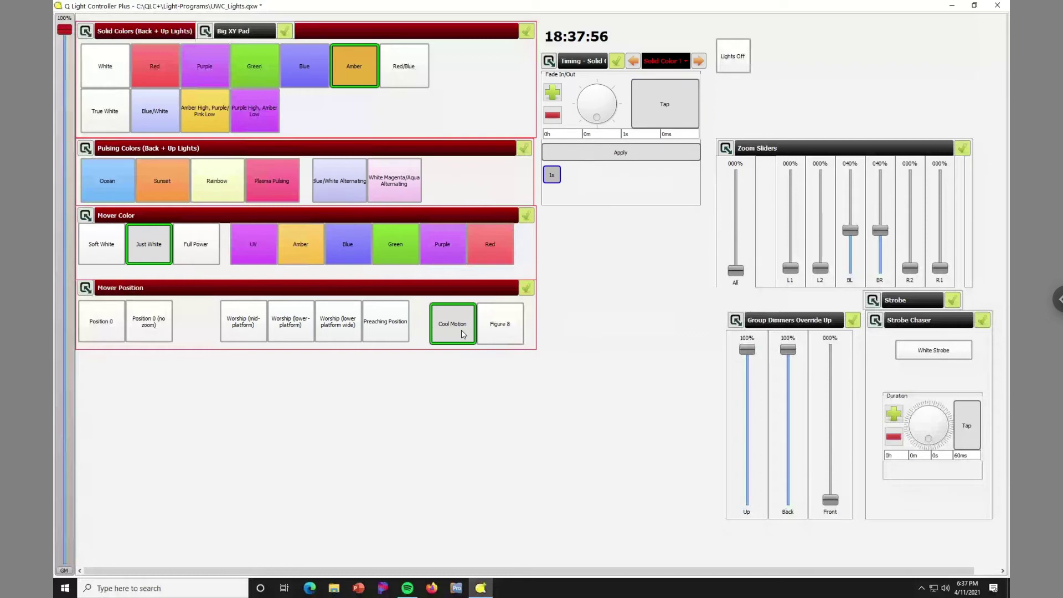
click(498, 327)
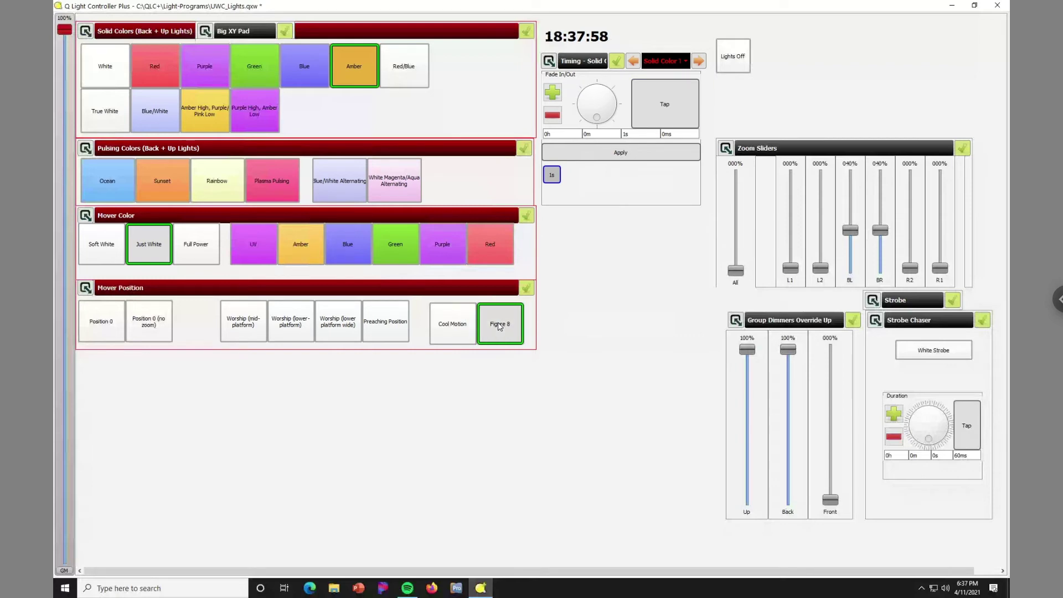
click(458, 331)
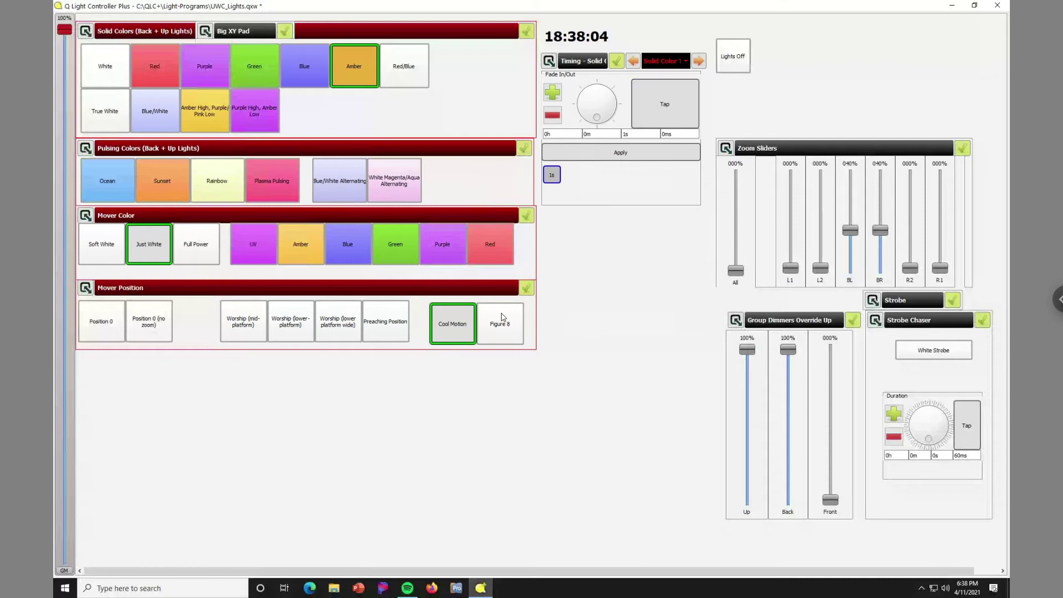
click(367, 329)
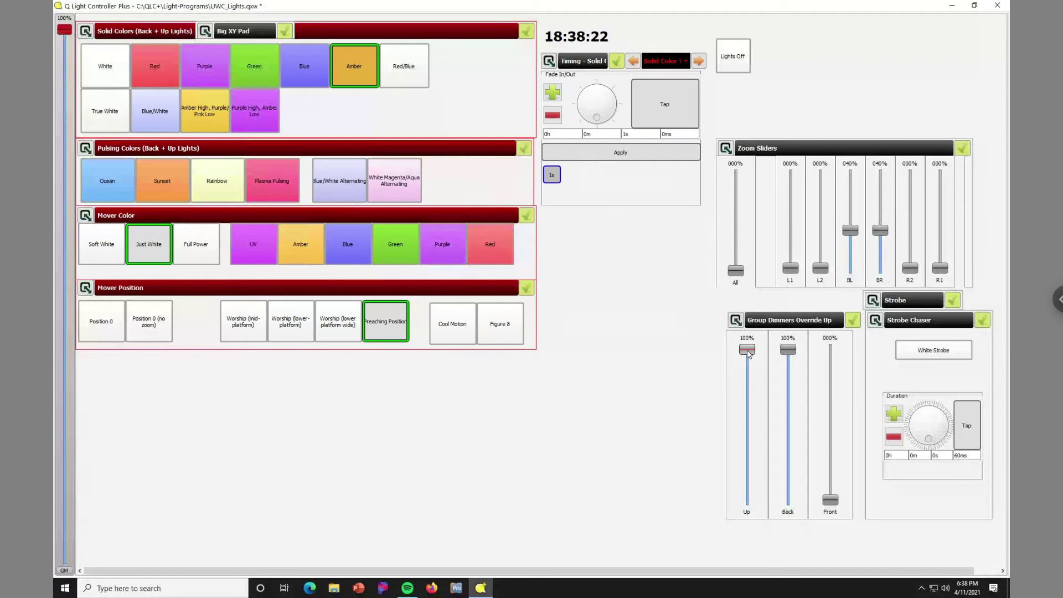
Step: Try the Up and Back group dimmers, leaving both at 100%
mouse_move(747, 353)
mouse_down()
mouse_move(749, 521)
mouse_move(753, 336)
mouse_up()
drag(787, 354, 788, 391)
drag(794, 336, 793, 320)
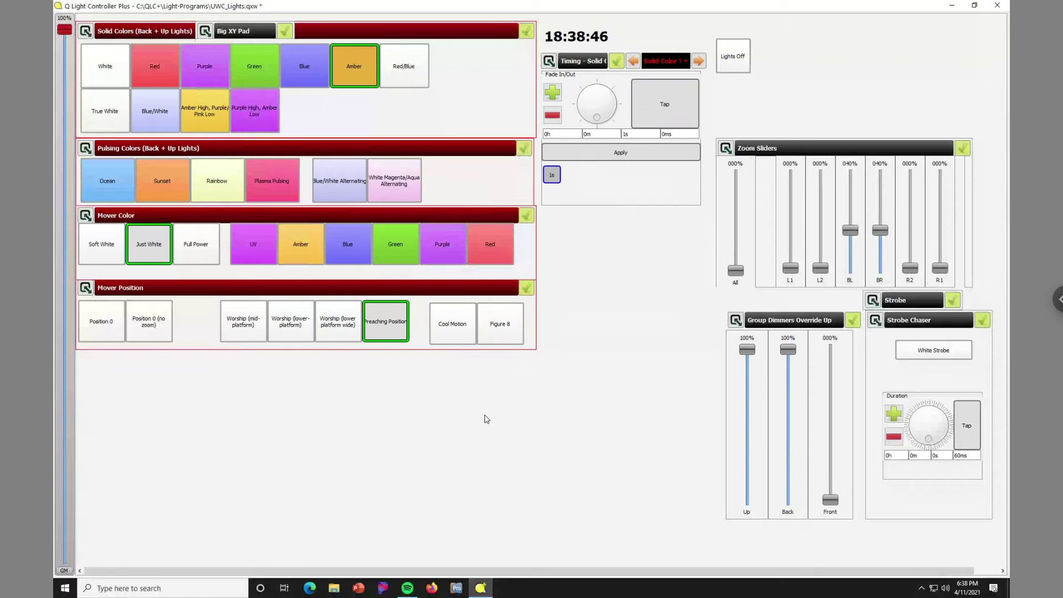
Step: Send the movers to Worship (lower platform wide) and run the Front dimmer up to 100%, down to 81% and back to 0%
click(338, 328)
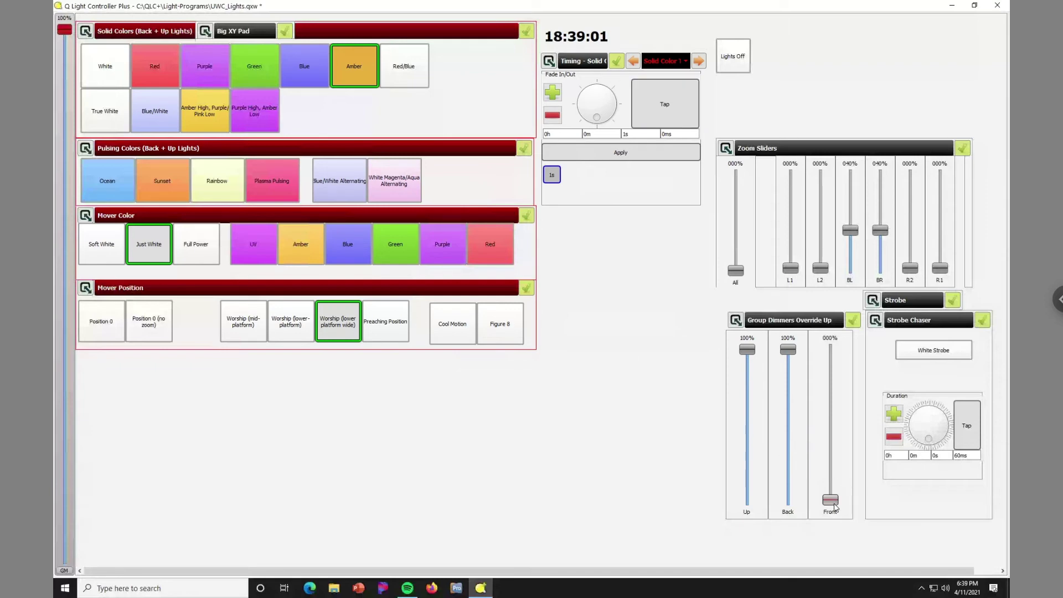
drag(831, 501, 846, 340)
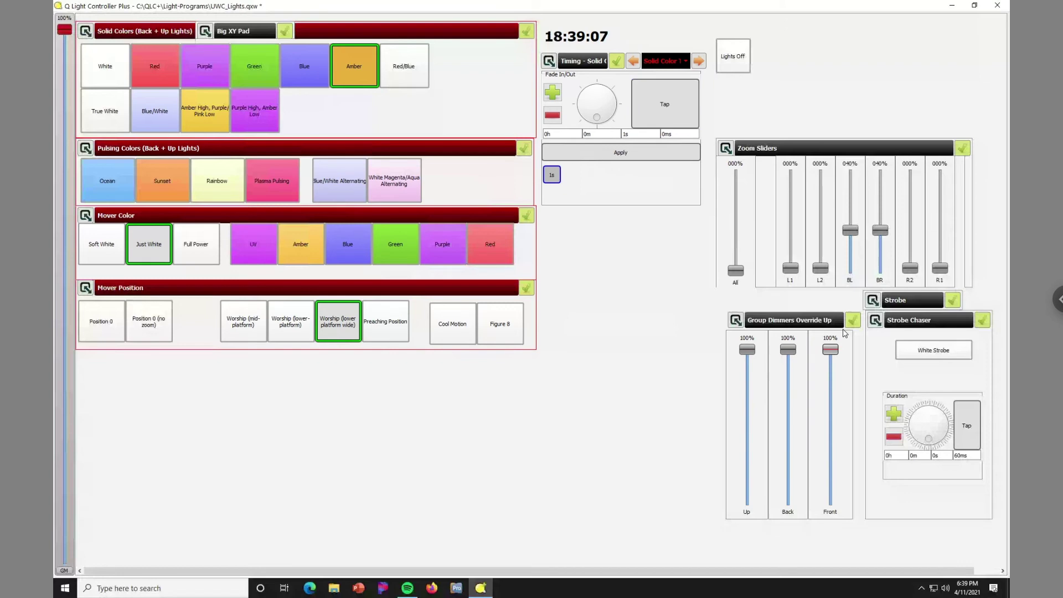
drag(831, 349, 830, 379)
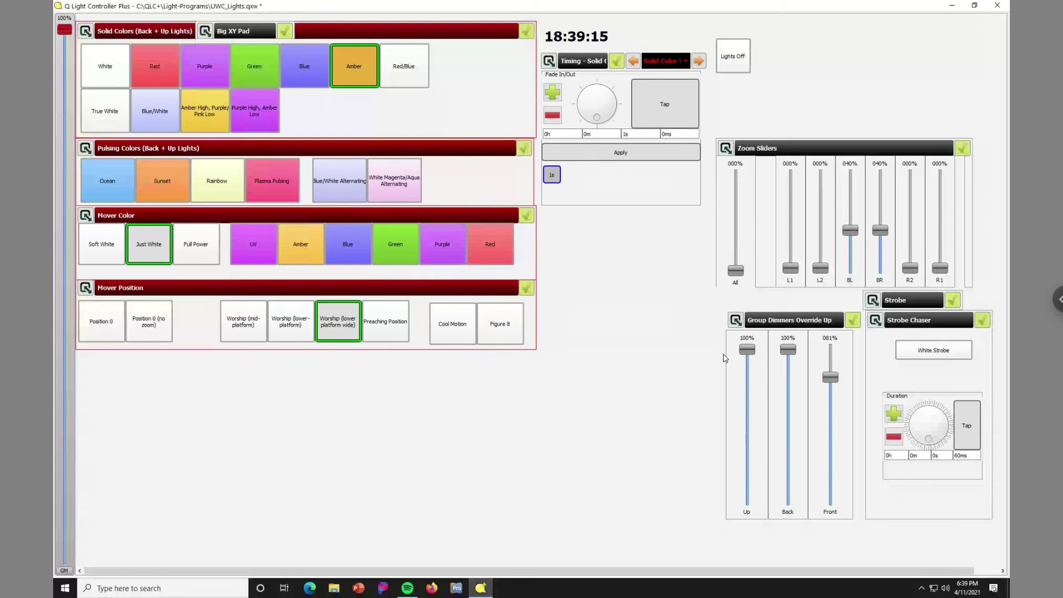
drag(831, 393, 830, 459)
drag(822, 501, 825, 519)
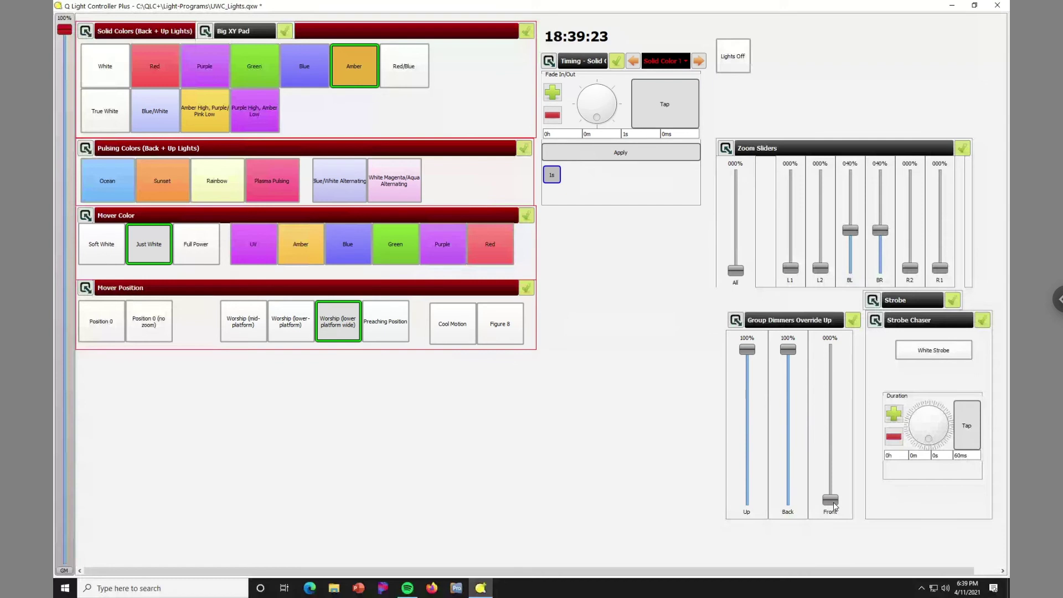
mouse_move(831, 505)
mouse_down()
mouse_move(831, 407)
mouse_move(831, 501)
mouse_up()
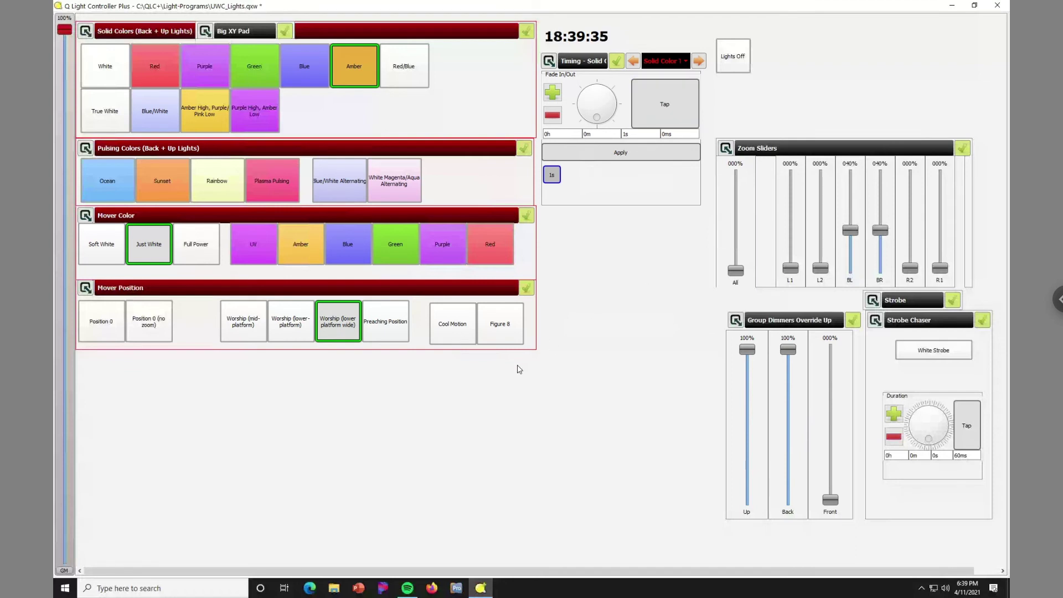
Step: Release the Worship (lower platform wide) position to try the All and R2 zoom sliders, and restore that position with both sliders at 0%
click(337, 327)
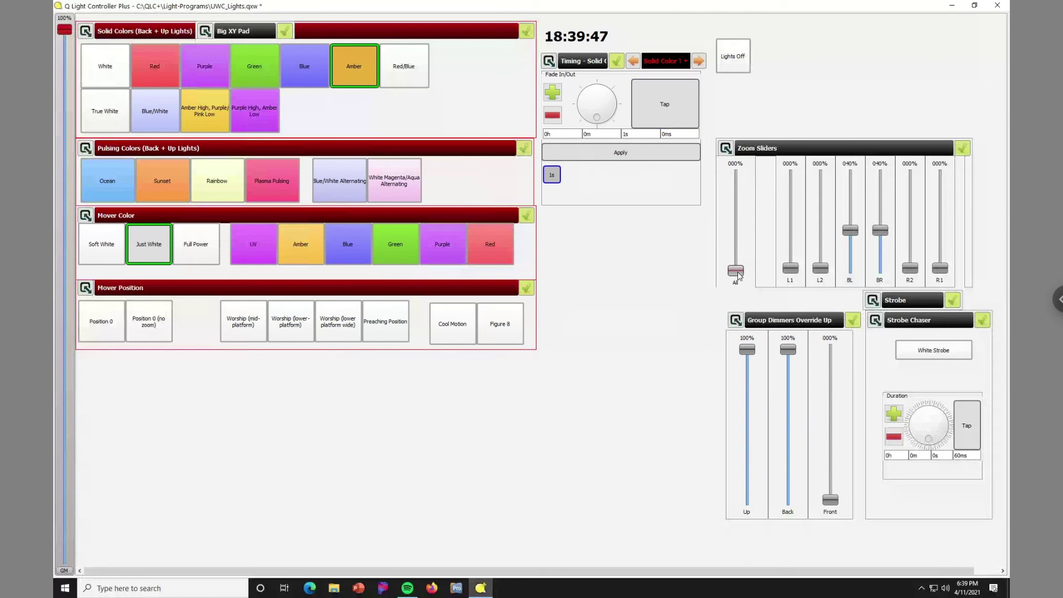
mouse_move(738, 271)
mouse_down()
mouse_move(736, 172)
mouse_move(731, 288)
mouse_up()
drag(910, 269, 914, 238)
click(908, 268)
click(344, 333)
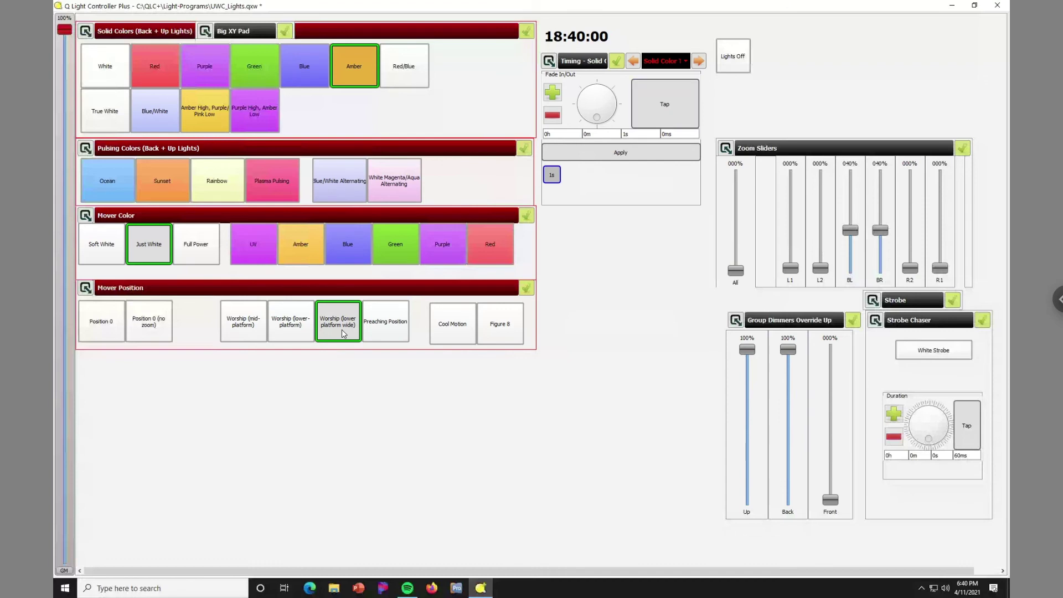
Step: Switch the Preaching Position on and off, and run the Front dimmer up to 86% and back to 0%
click(382, 324)
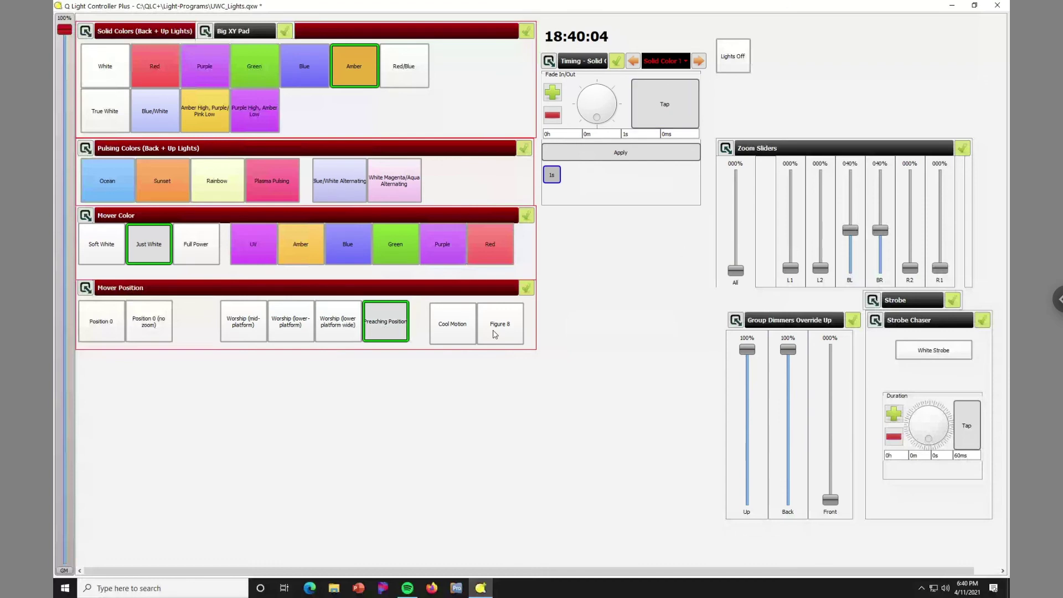
click(391, 334)
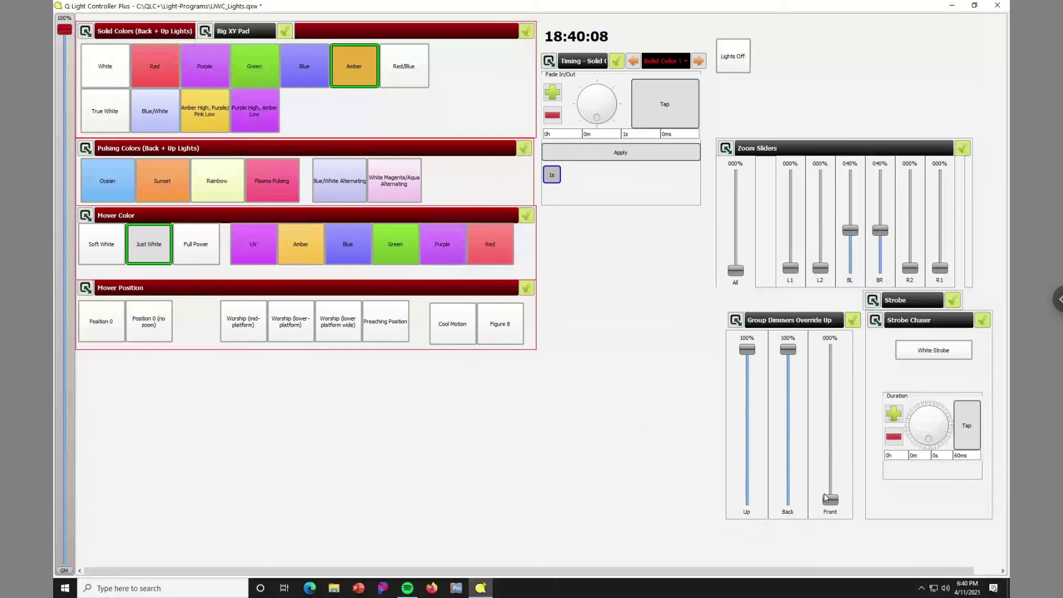
drag(831, 500, 846, 374)
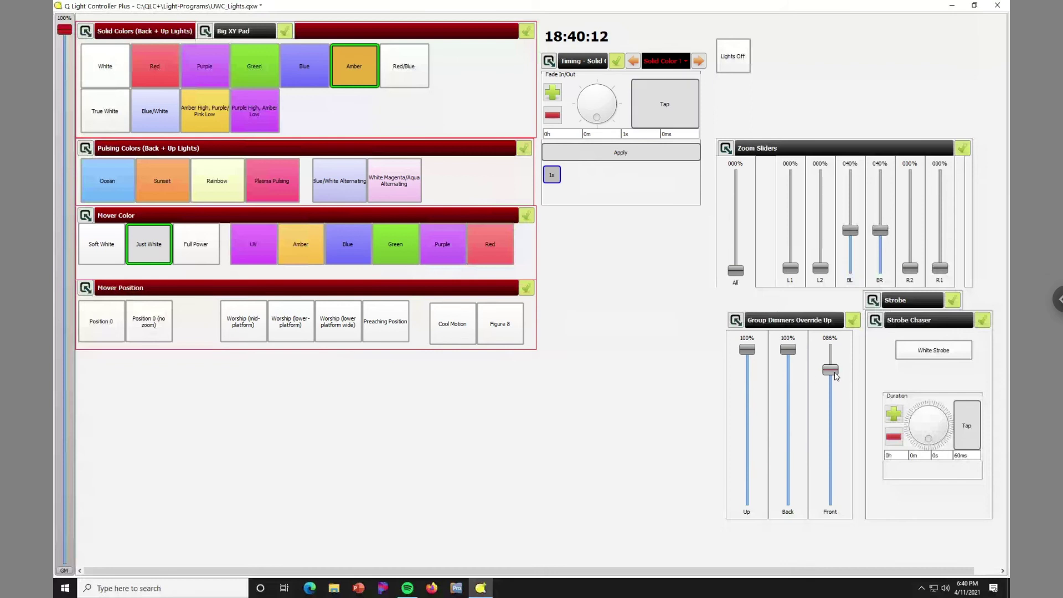
drag(830, 369, 827, 515)
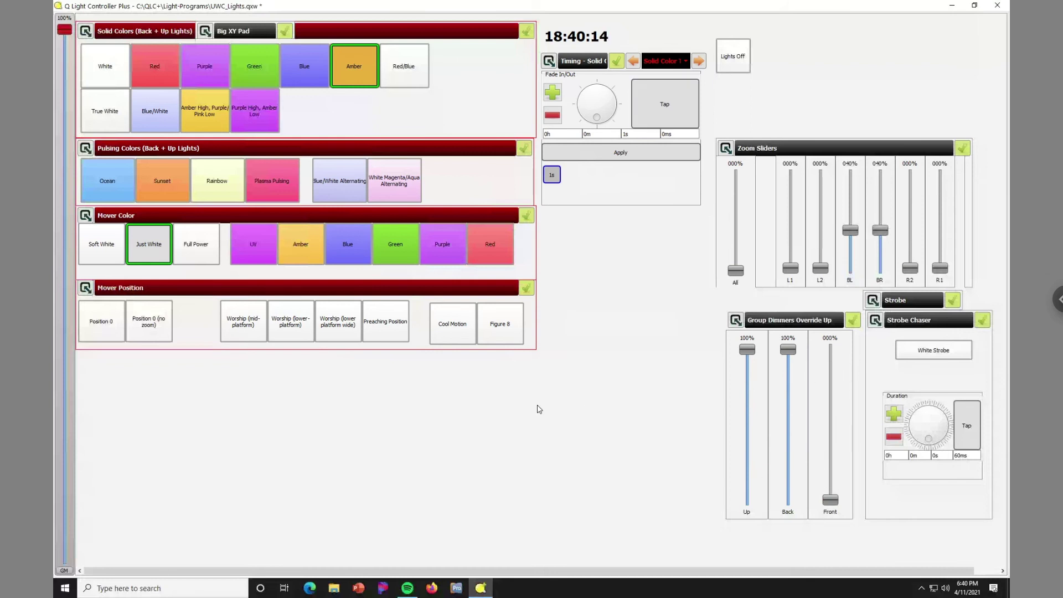
Step: Return the movers to Worship (lower platform wide) and expand the Big XY Pad to view it before collapsing it again
click(340, 328)
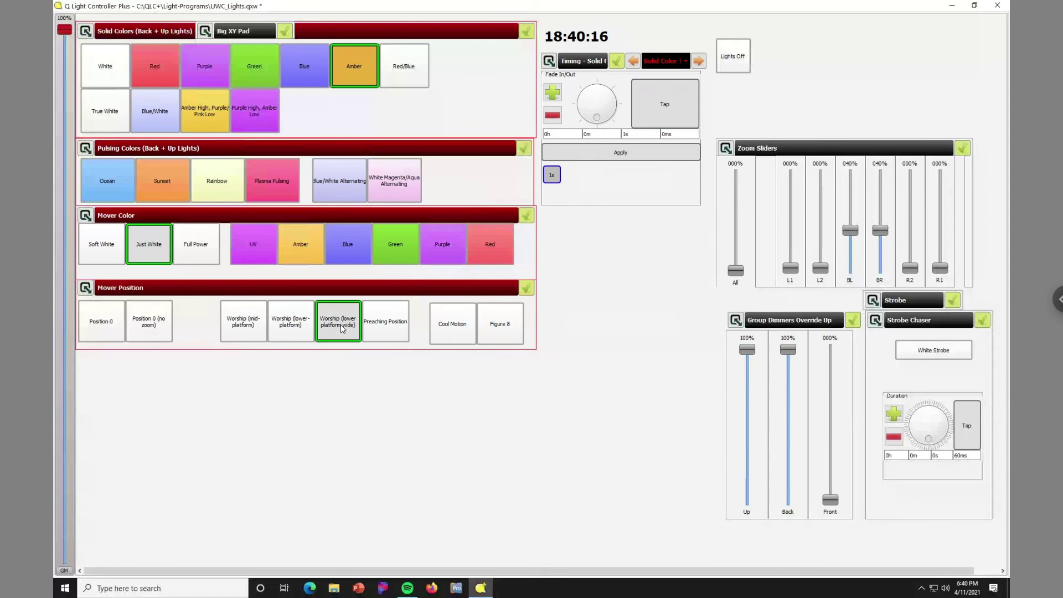
click(206, 32)
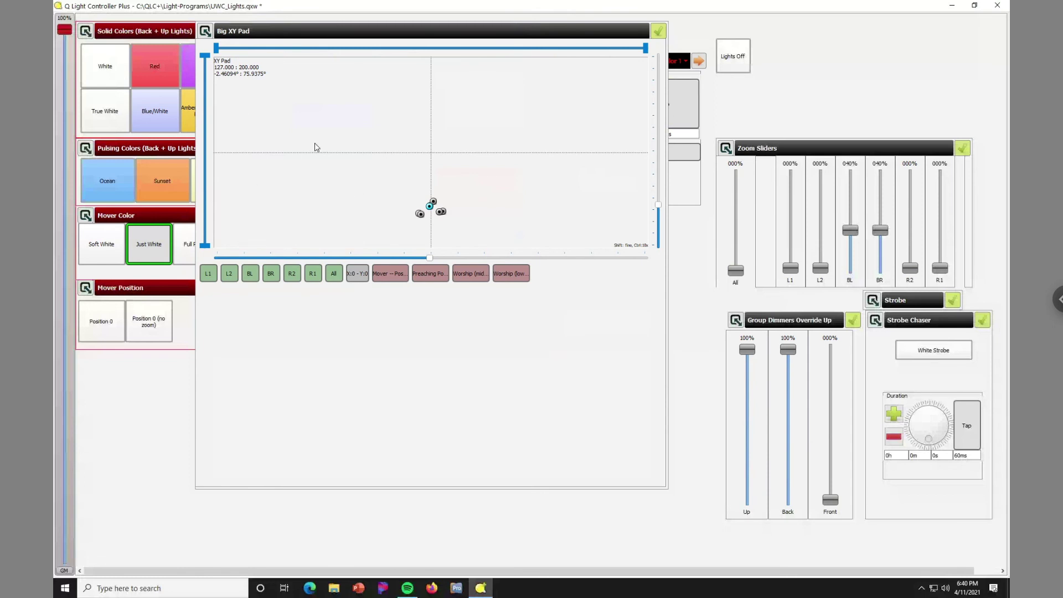
click(200, 33)
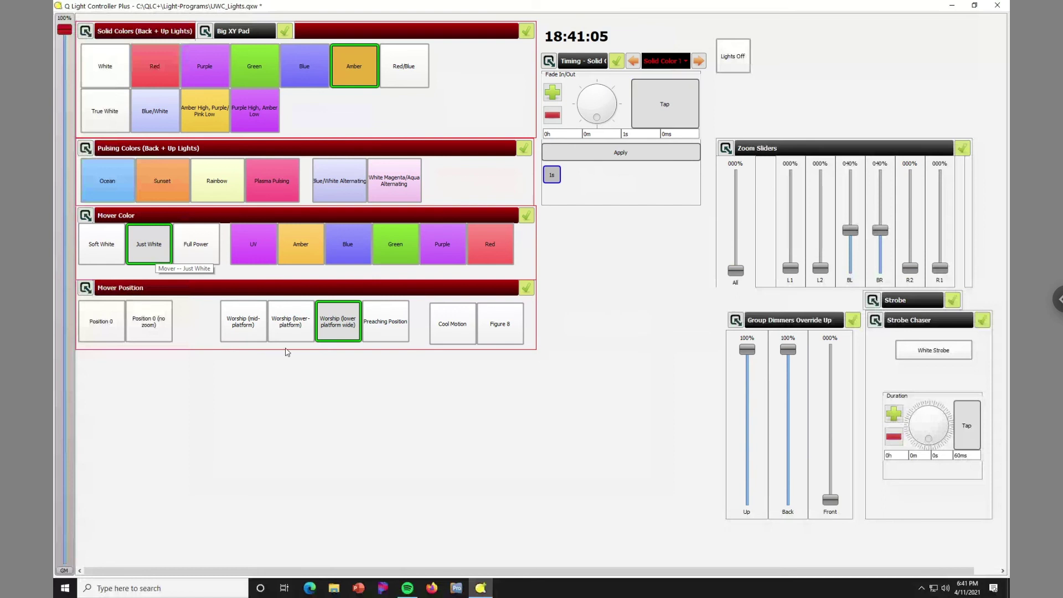
Step: Switch the movers to Worship (lower-platform) and back to Worship (lower platform wide), and turn that position off
click(298, 333)
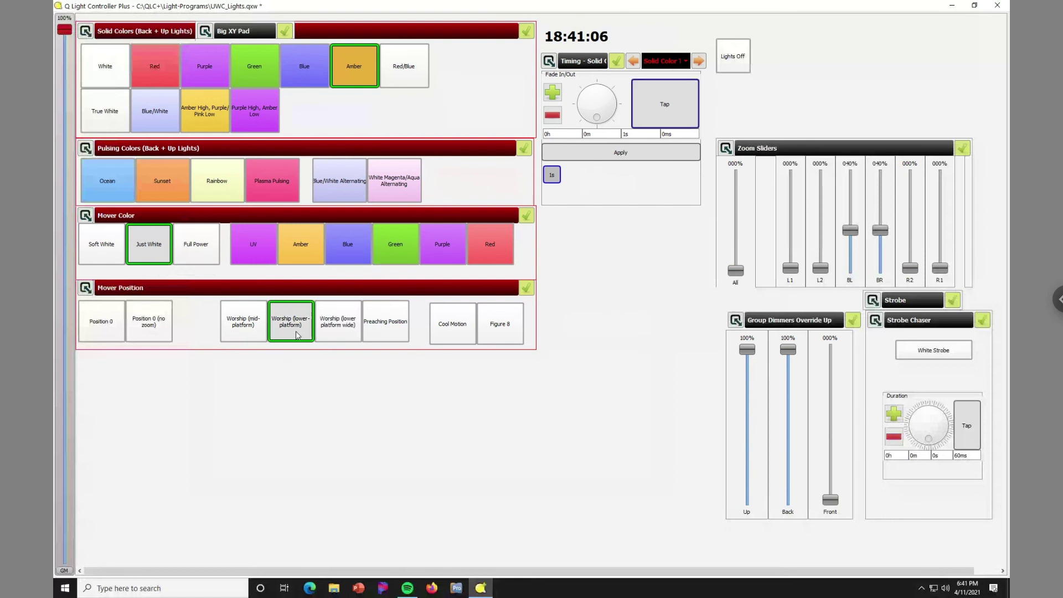
click(332, 327)
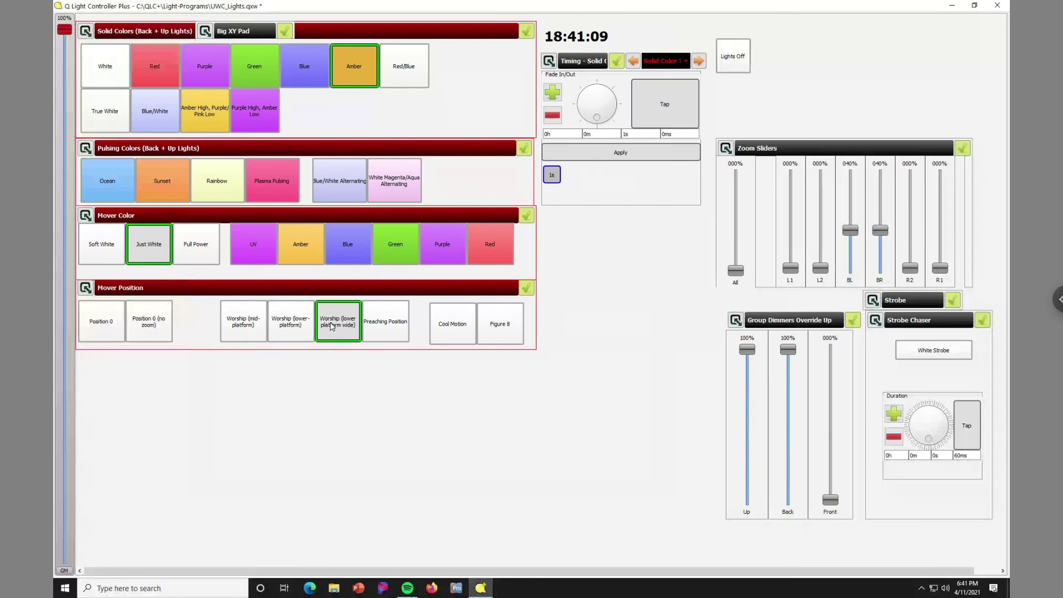
click(332, 327)
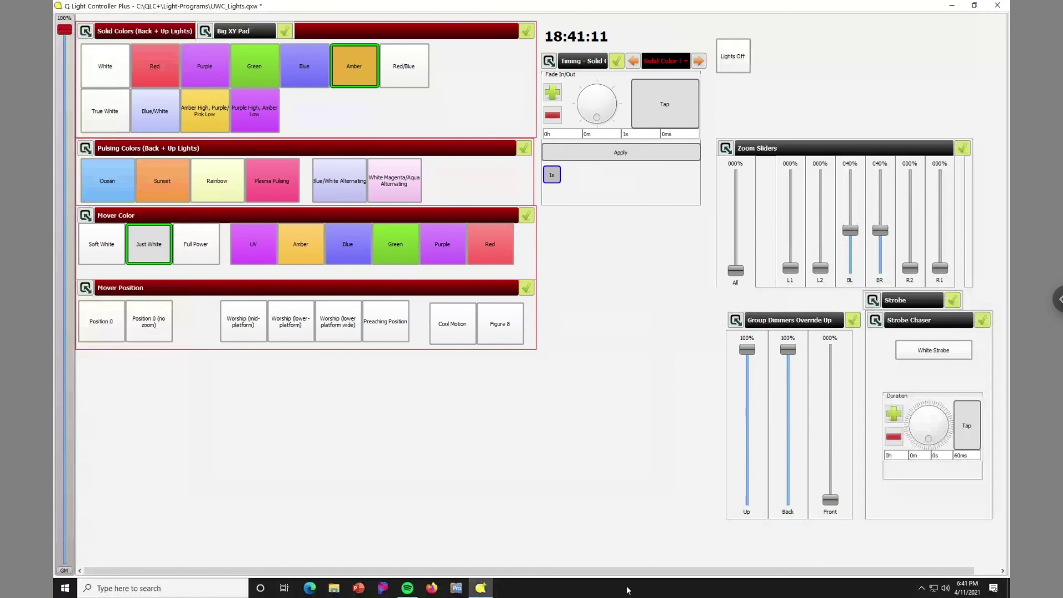
Step: Turn off the Just White mover color, try UV and Amber, and switch off both the mover and solid Amber
drag(830, 501, 813, 541)
click(149, 248)
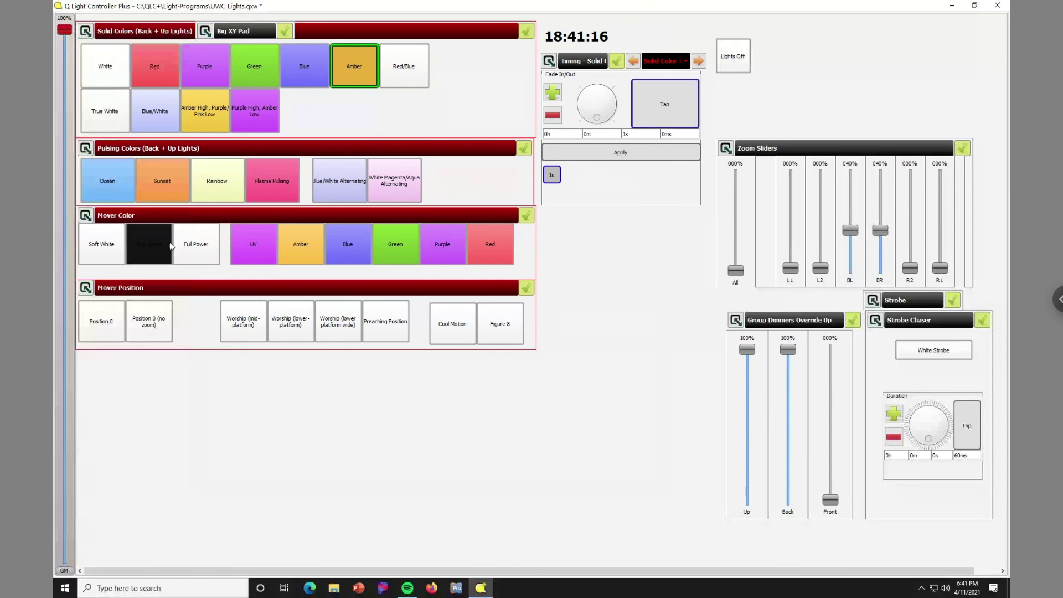
click(249, 256)
click(319, 253)
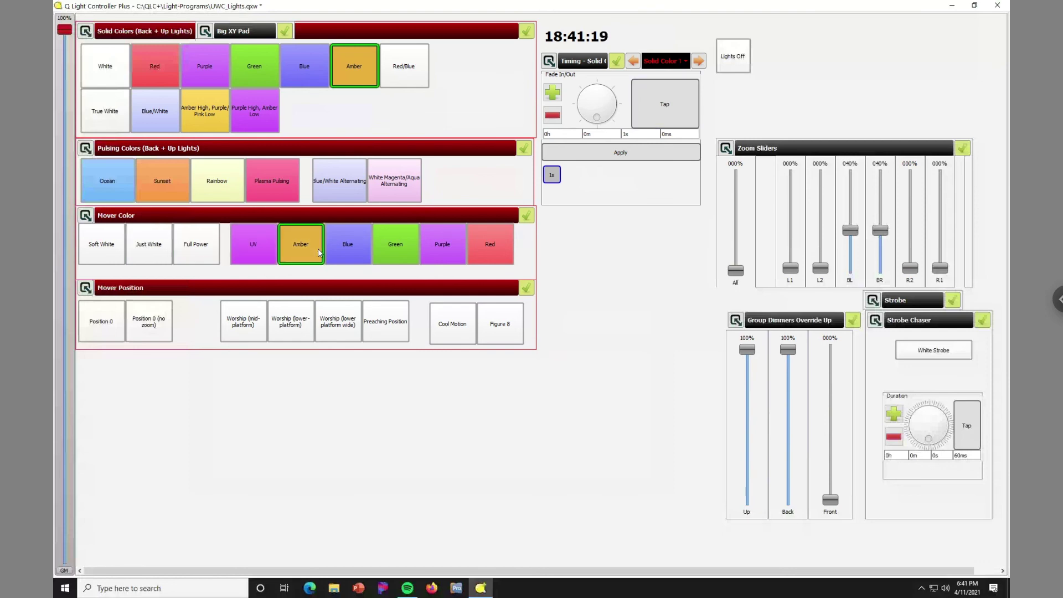
click(318, 254)
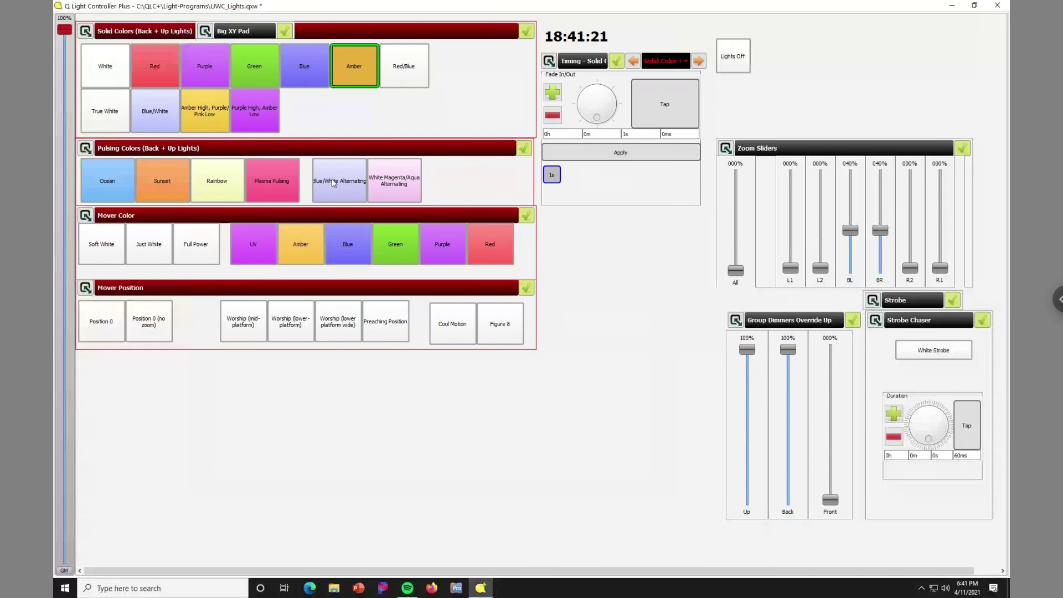
click(371, 64)
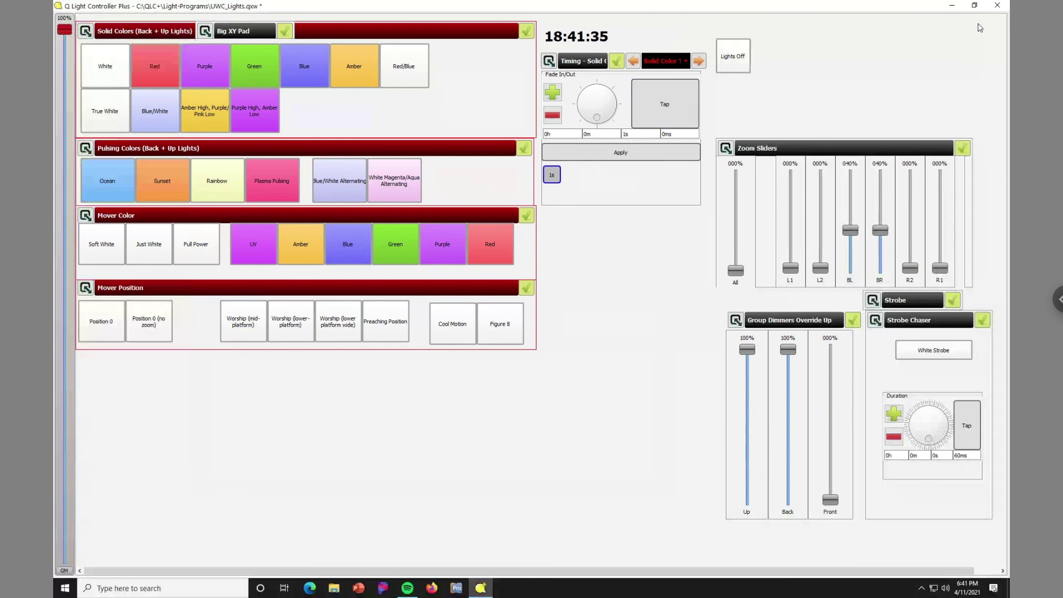
Step: Close the lighting control program
click(1001, 8)
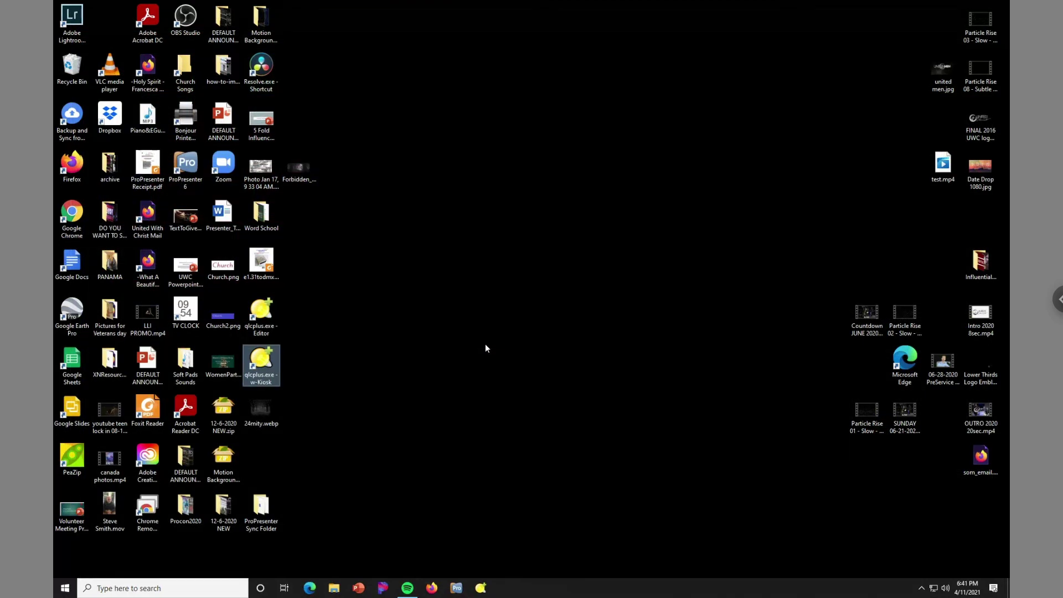
click(485, 344)
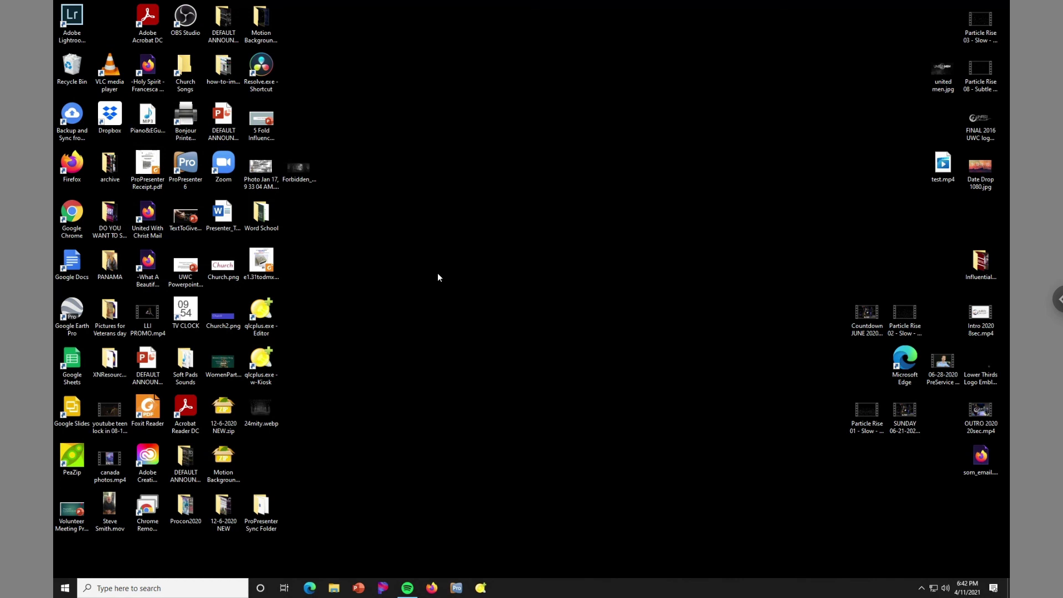
click(72, 362)
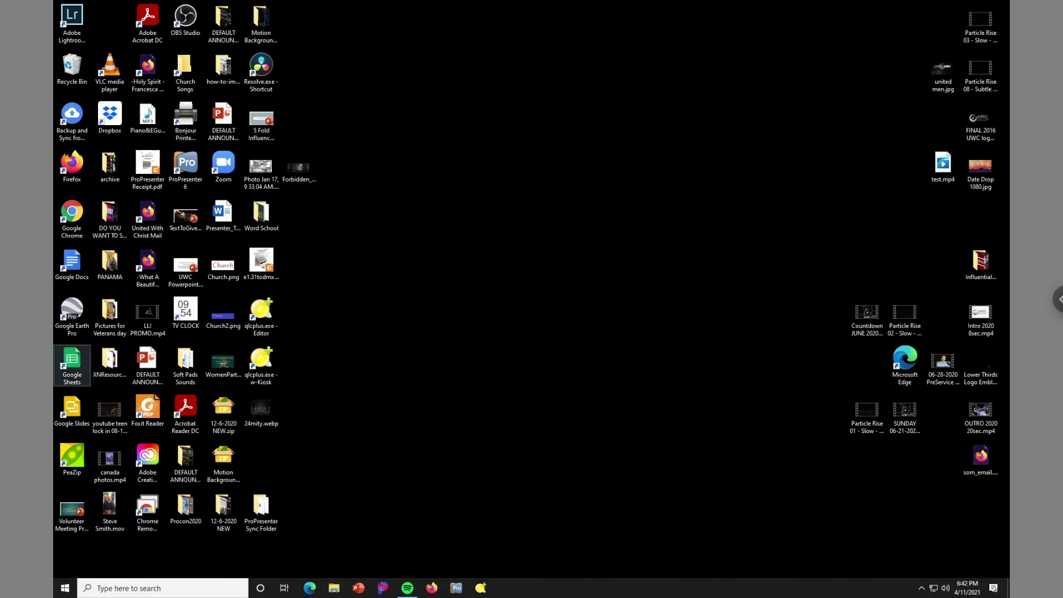